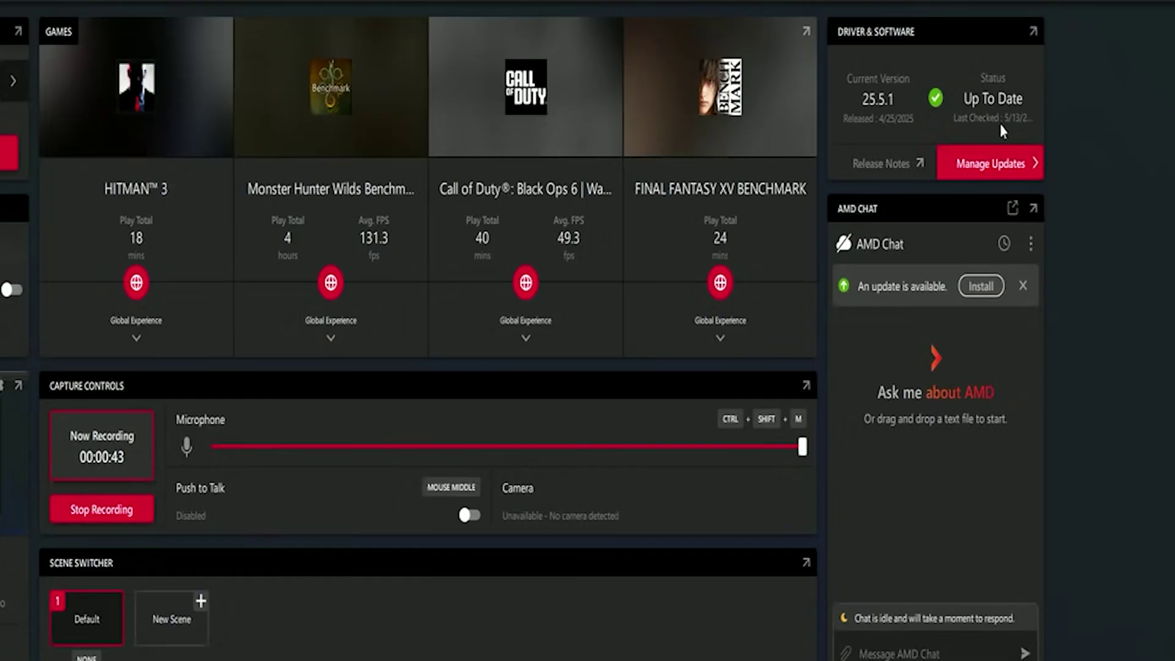
Open the AMD Install Manager from Manage Updates, allow it to run, then close it
left_click(985, 164)
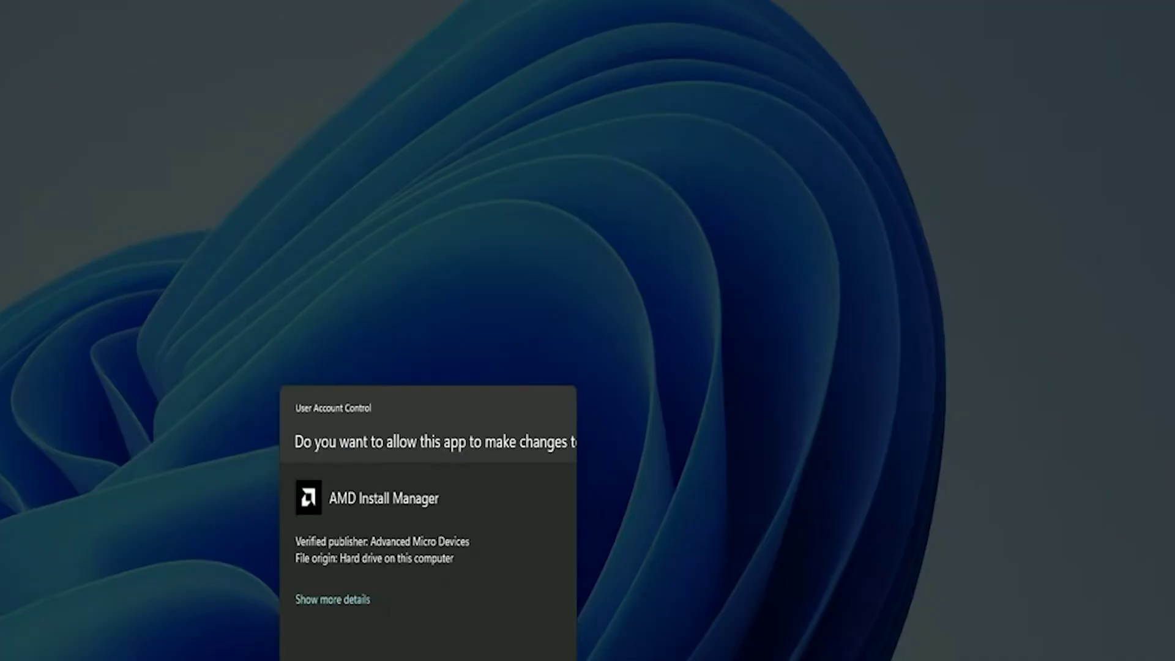
key("alt+y")
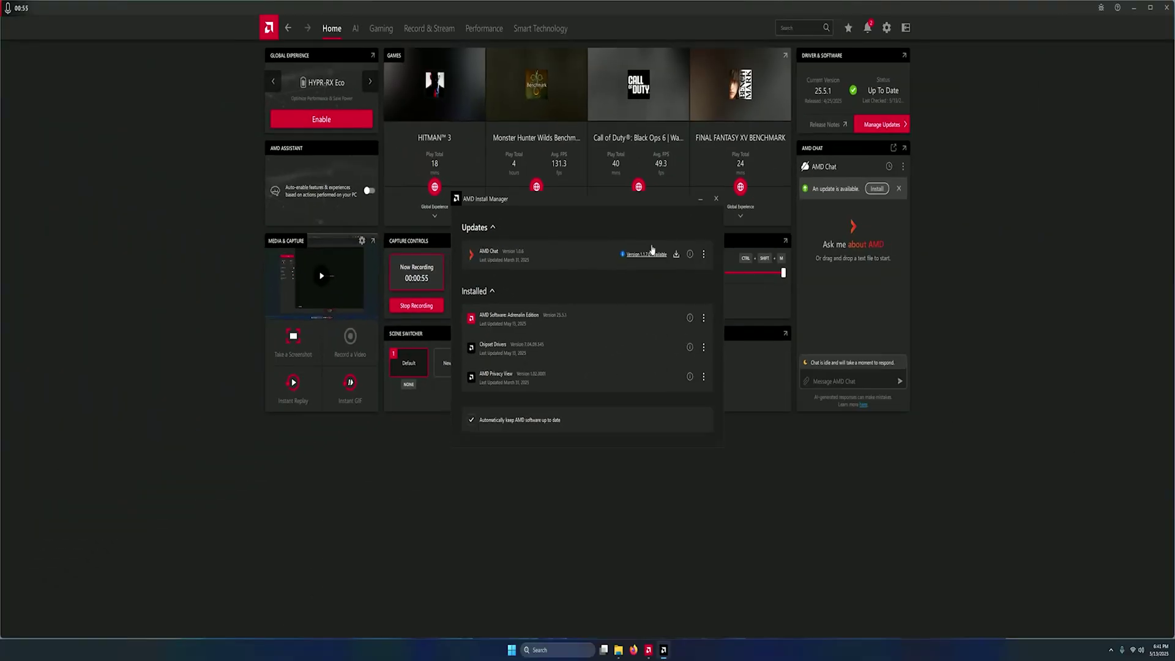
left_click(716, 201)
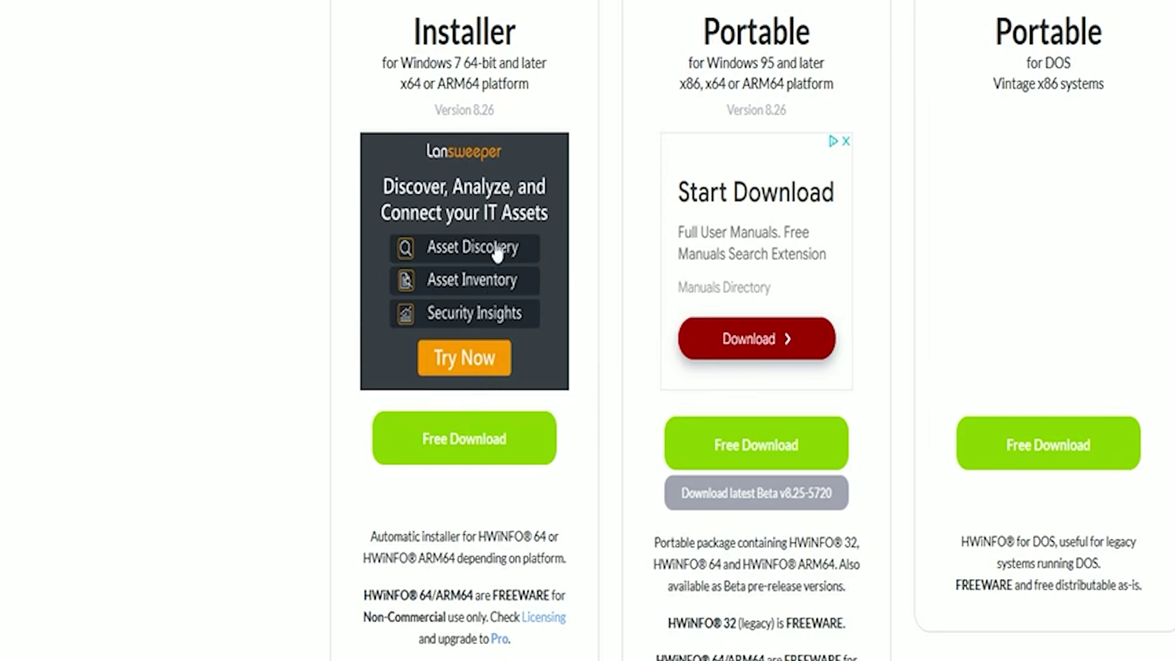
Launch HWiNFO64 from search with admin rights in Sensors-only mode
mouse_move(464, 447)
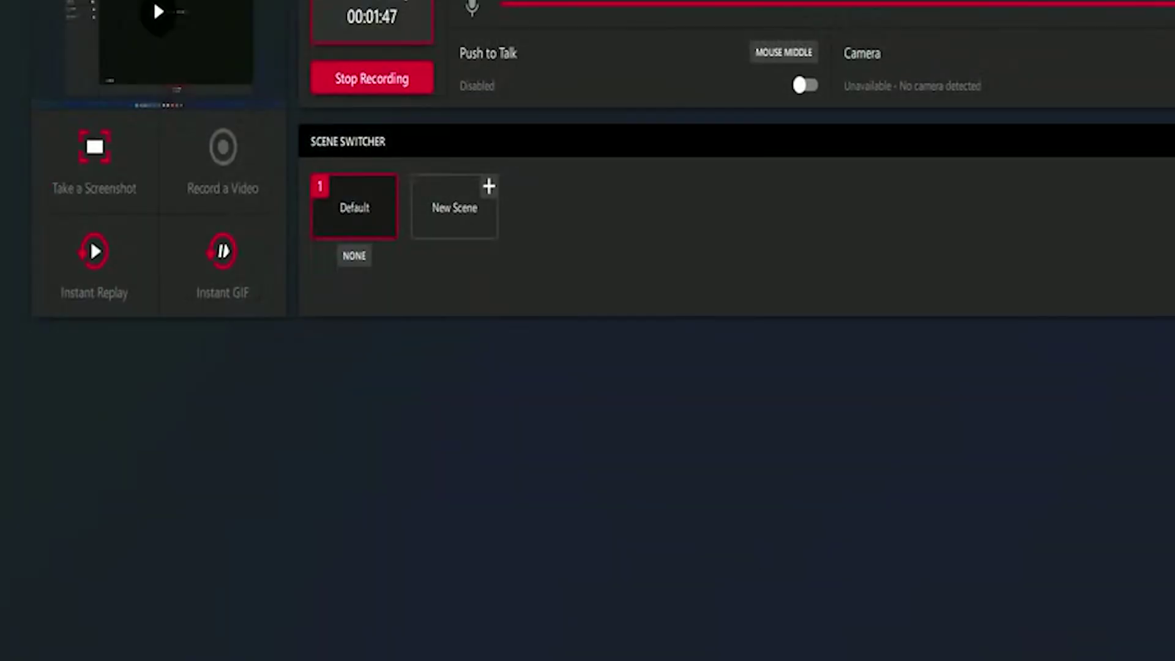
key("super+s")
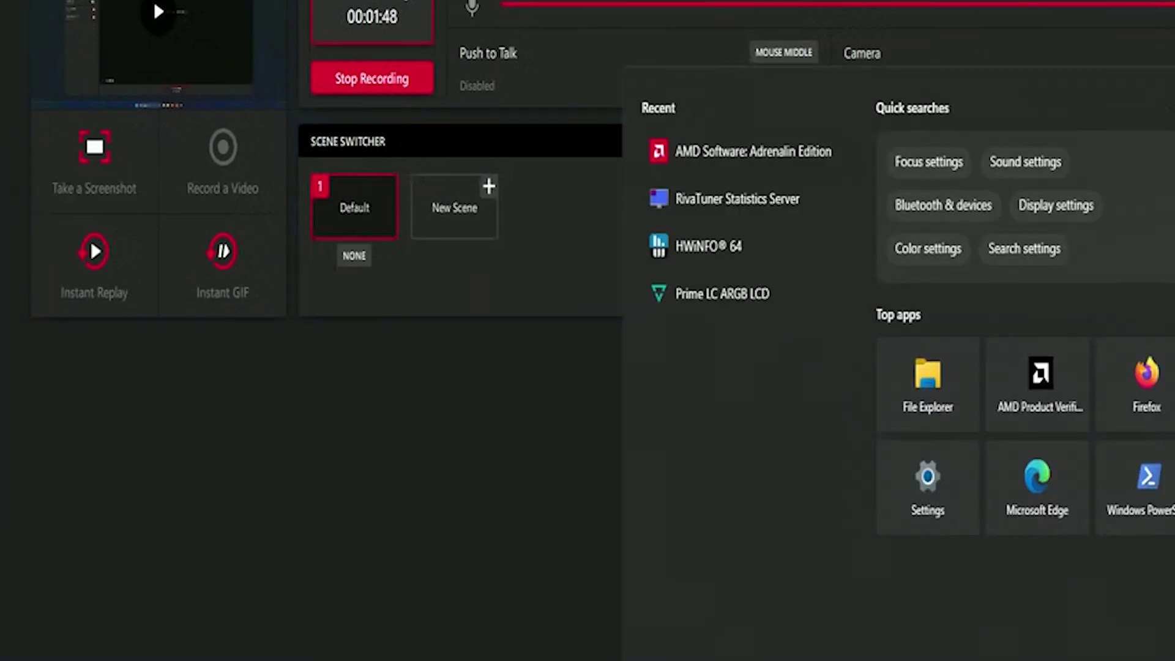
type("hwinfo")
key("Return")
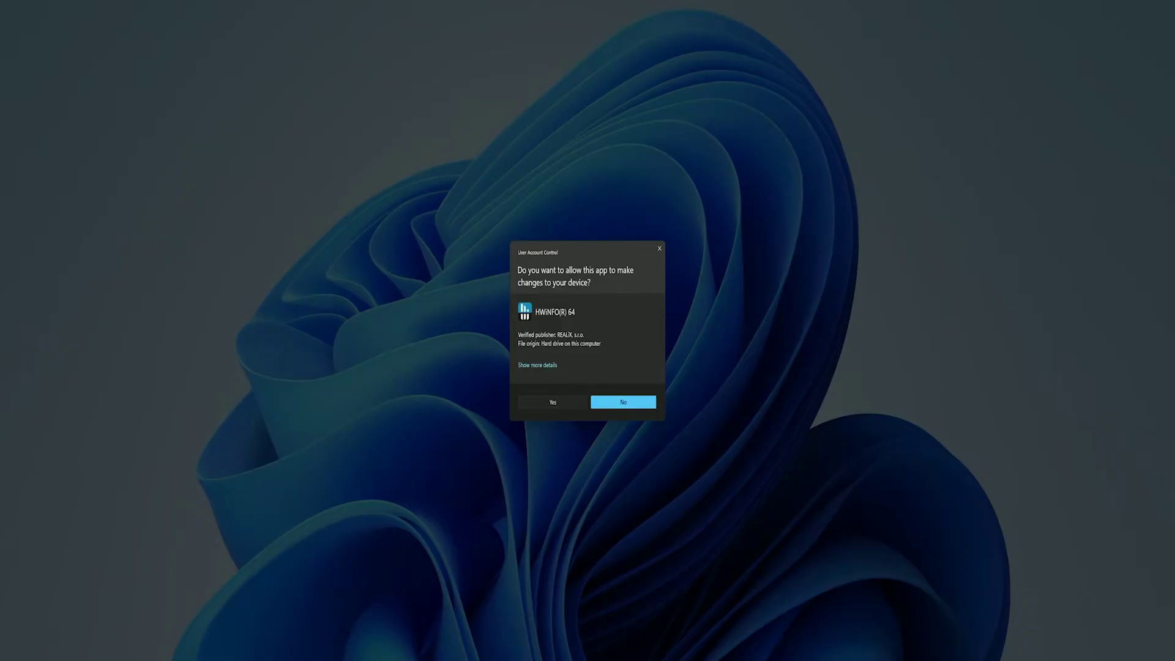
left_click(553, 403)
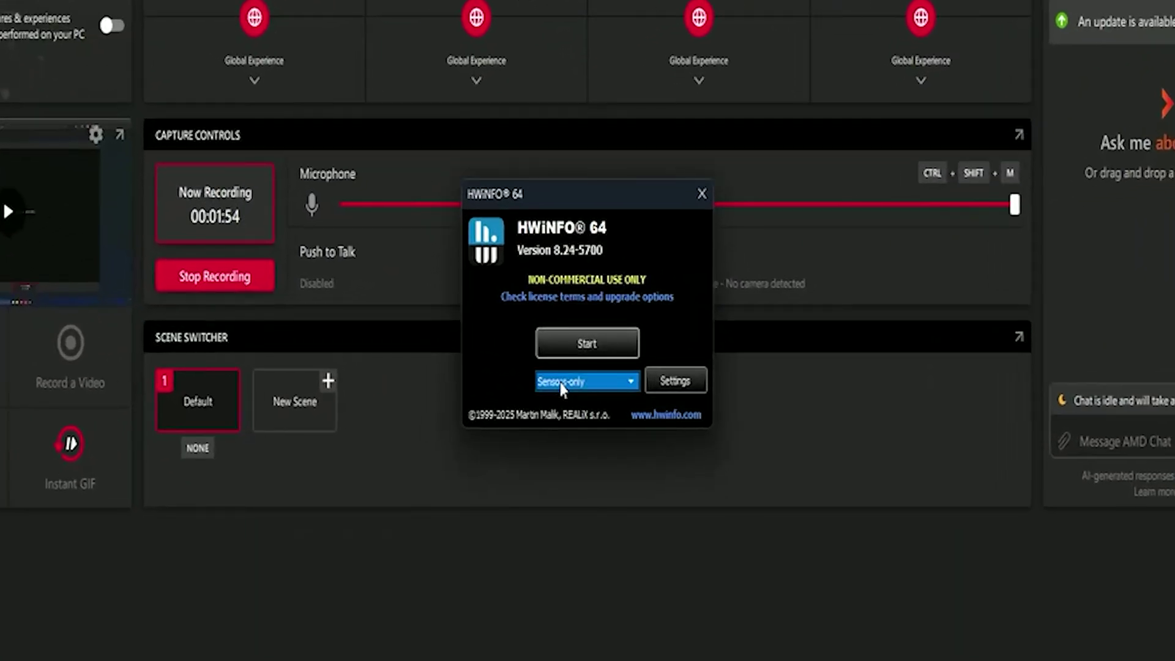
left_click(561, 381)
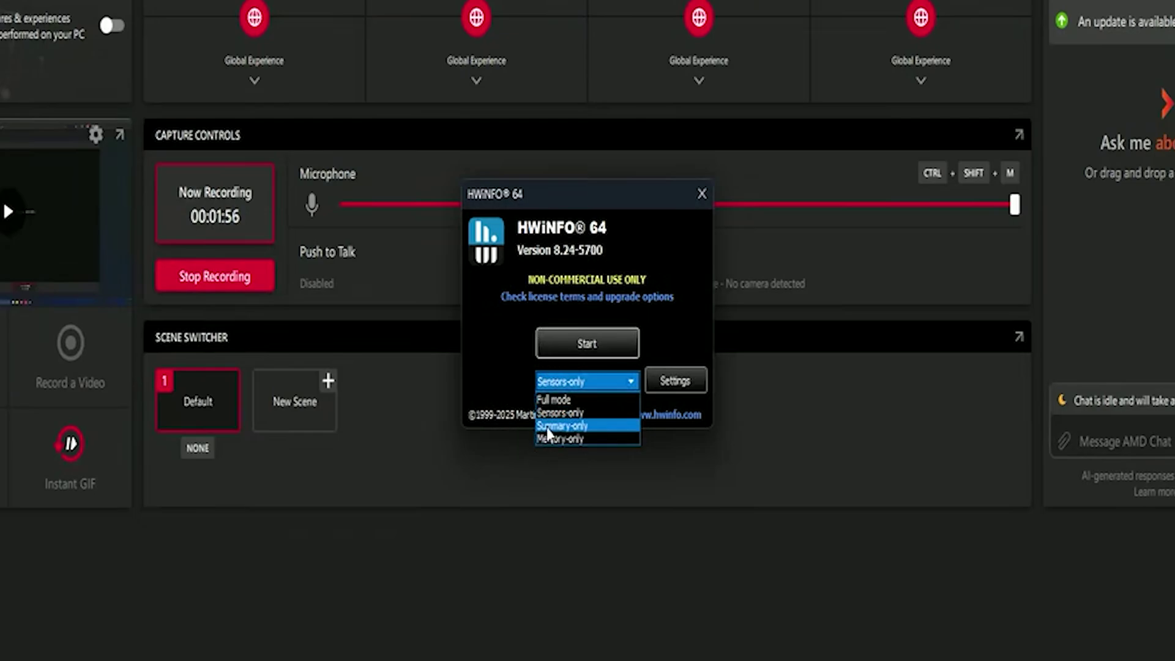
left_click(495, 394)
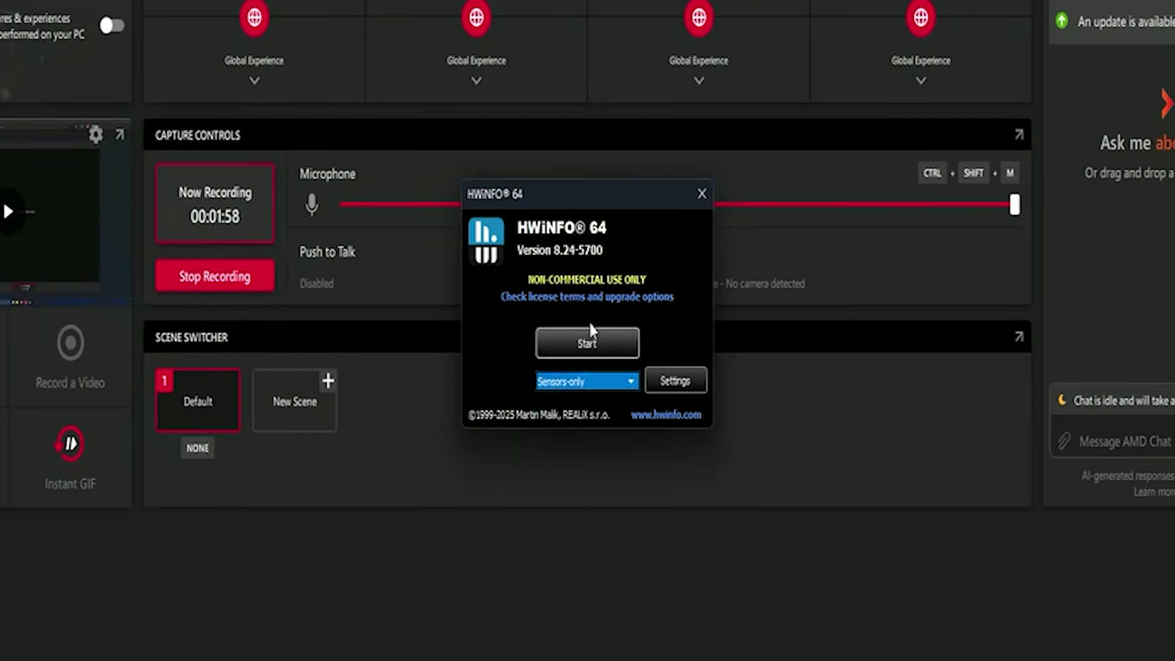
left_click(591, 330)
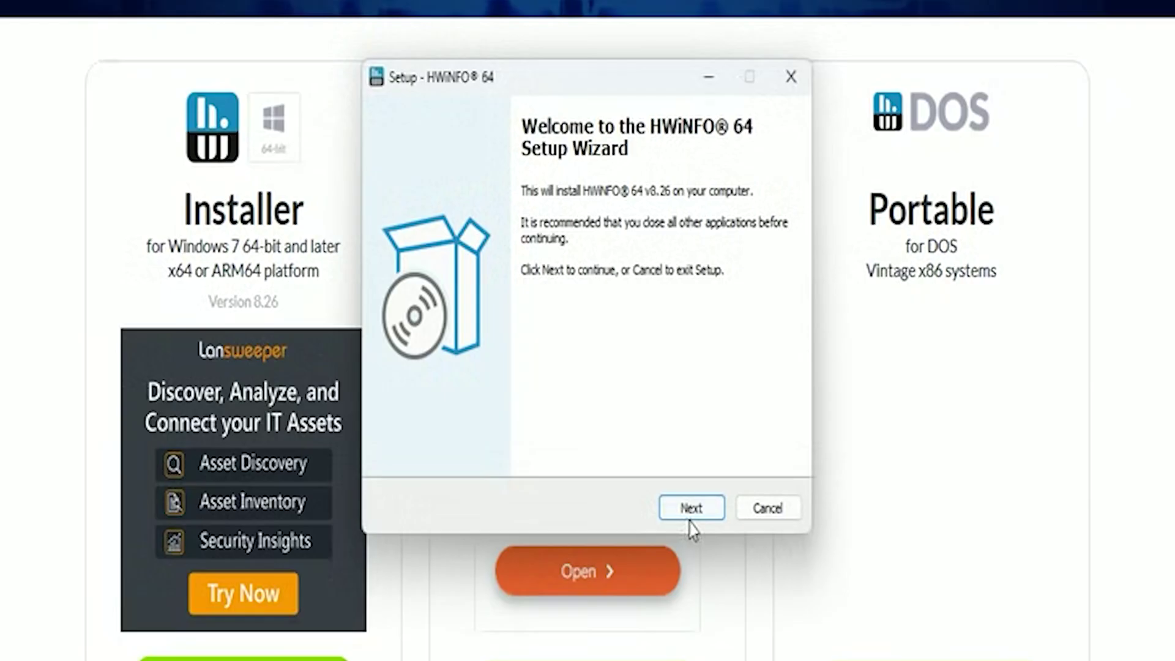
Install the newer HWiNFO 8.26 and start it in Sensors-only mode
left_click(690, 508)
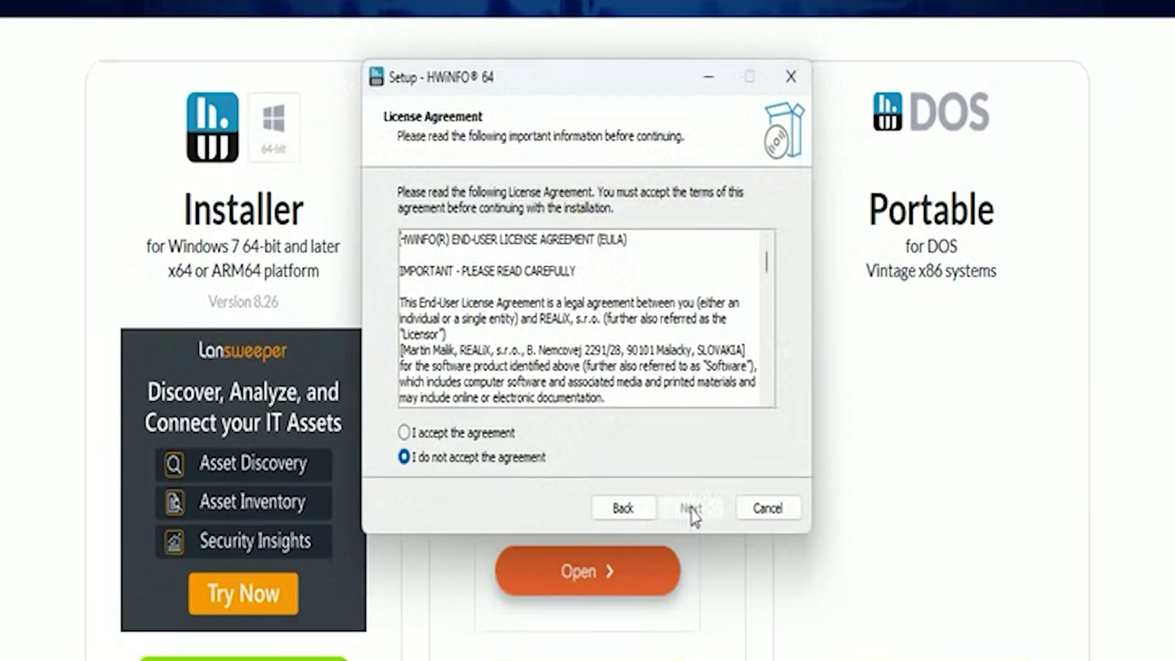
left_click(404, 433)
left_click(692, 510)
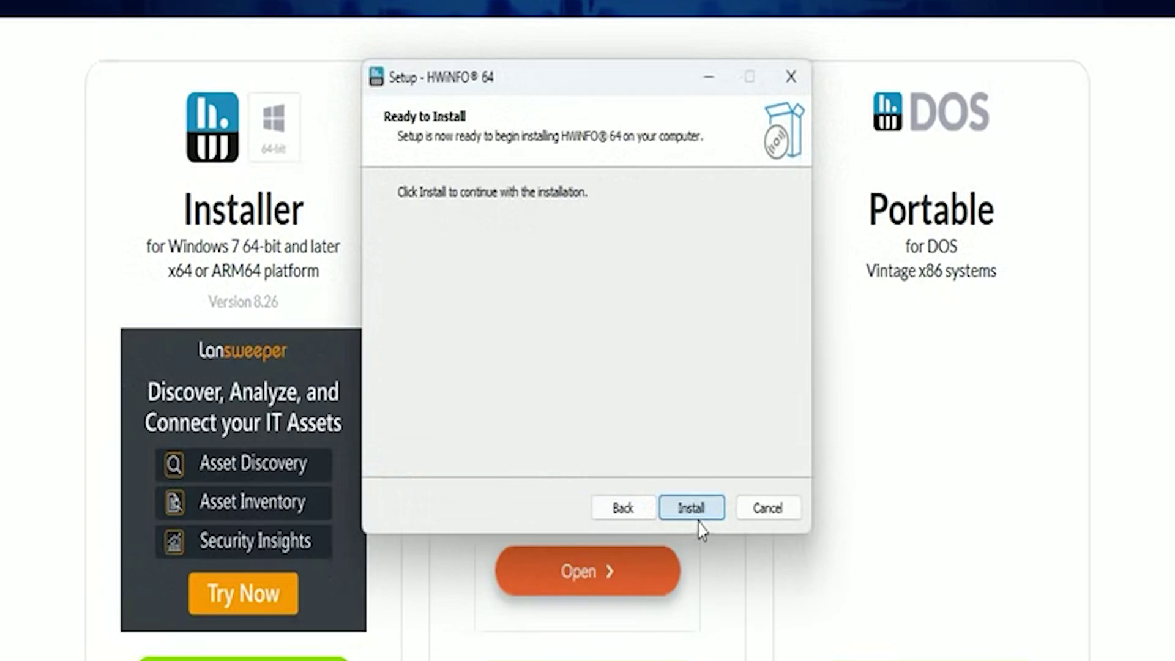
left_click(702, 513)
left_click(703, 519)
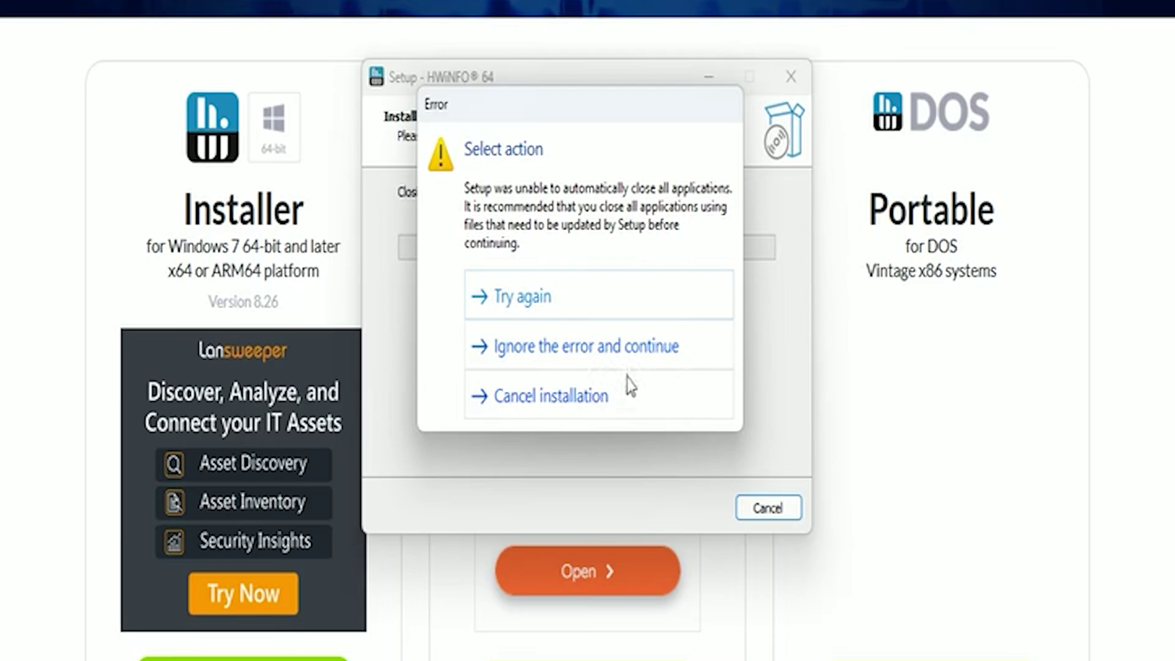
left_click(623, 315)
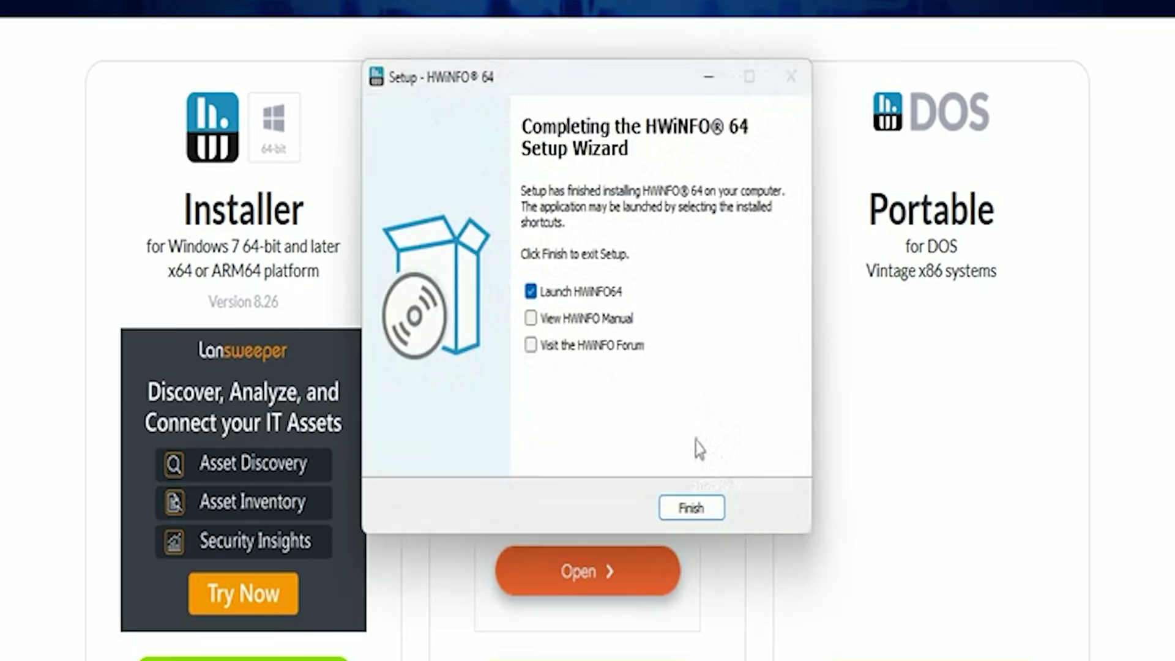
left_click(680, 512)
left_click(538, 517)
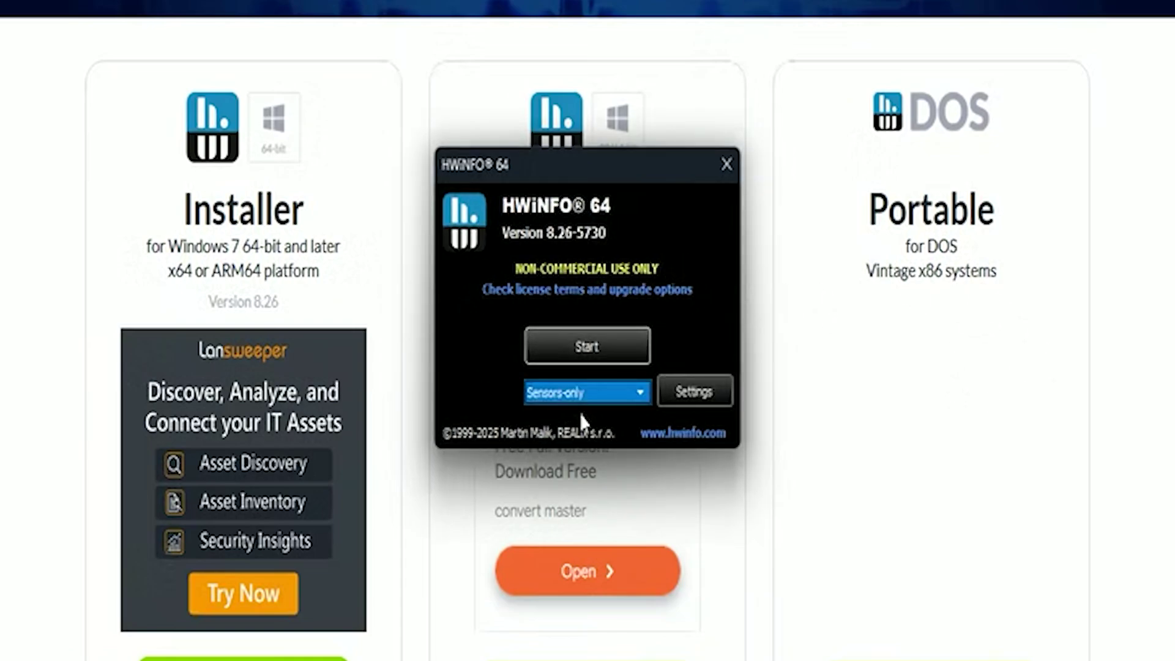
left_click(600, 348)
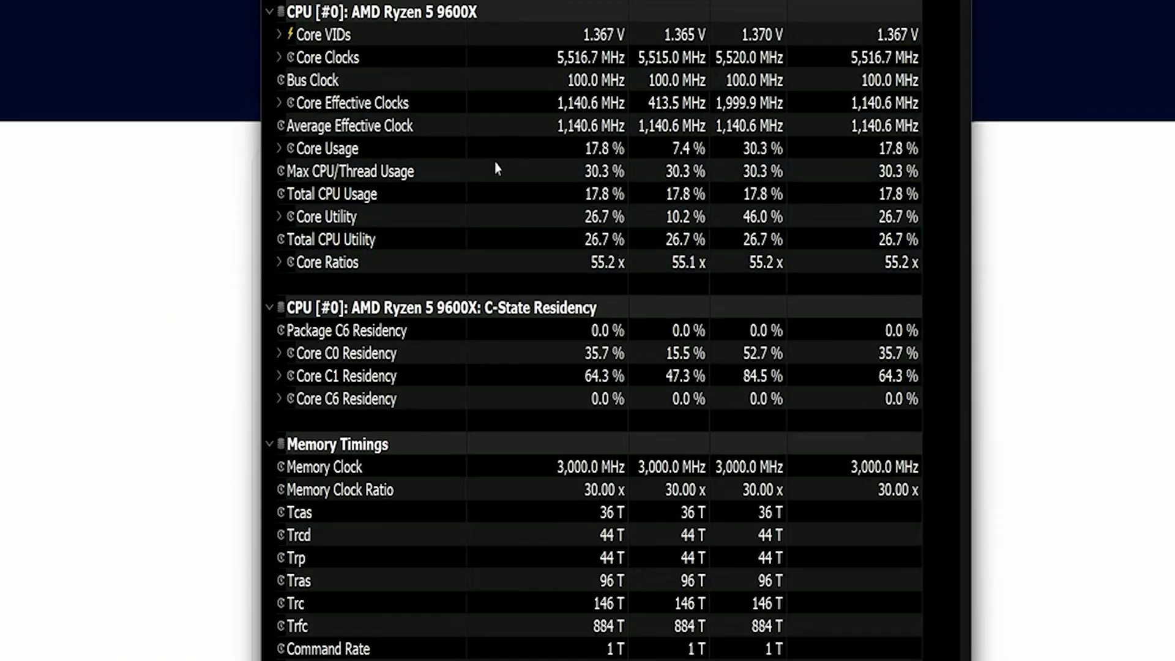
Scroll the HWiNFO sensor list to the RX 9070 XT power, clock and utilization readings
scroll(513, 212, "down", 9)
scroll(531, 208, "down", 5)
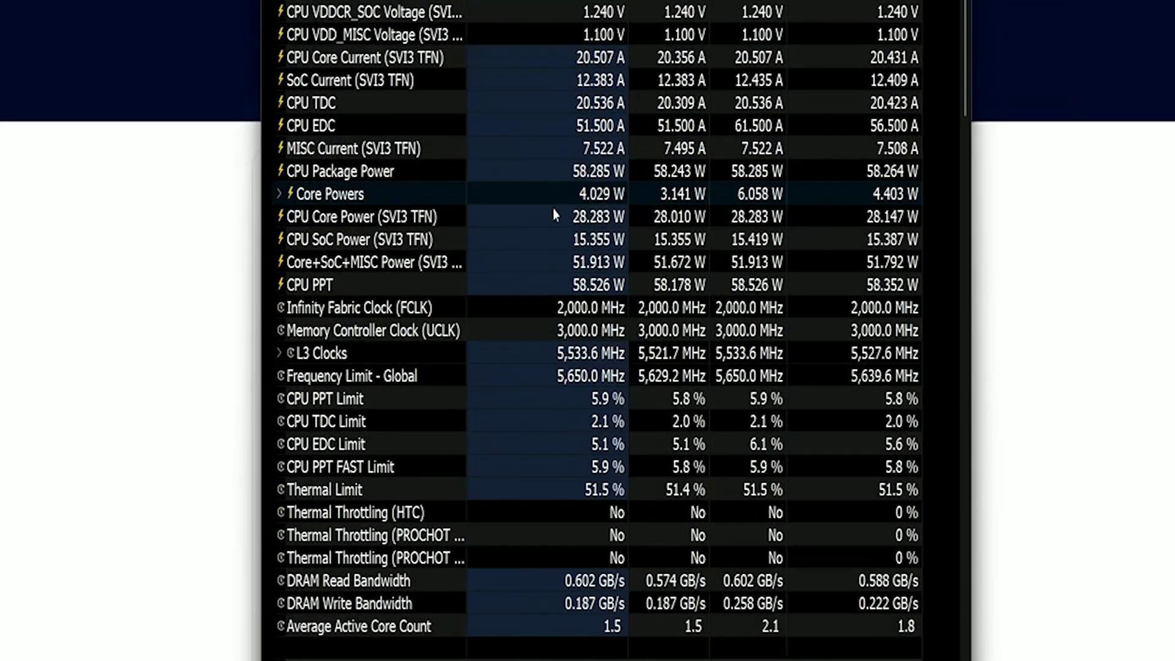
scroll(552, 208, "up", 1)
scroll(560, 183, "up", 1)
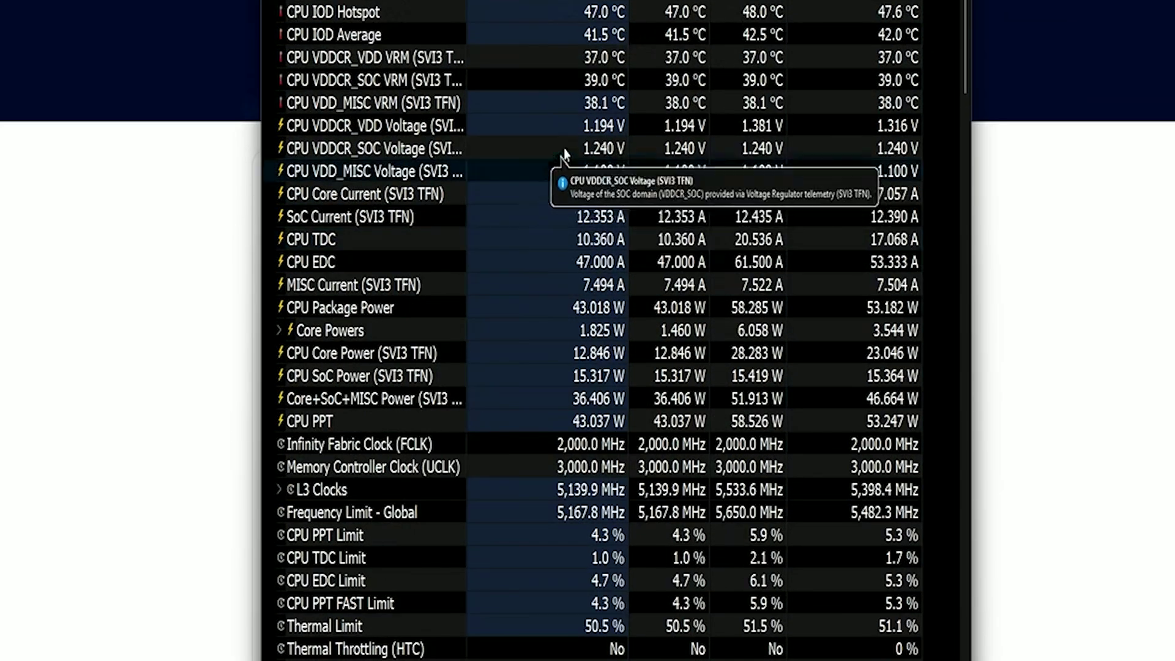
scroll(505, 141, "down", 3)
scroll(504, 141, "down", 20)
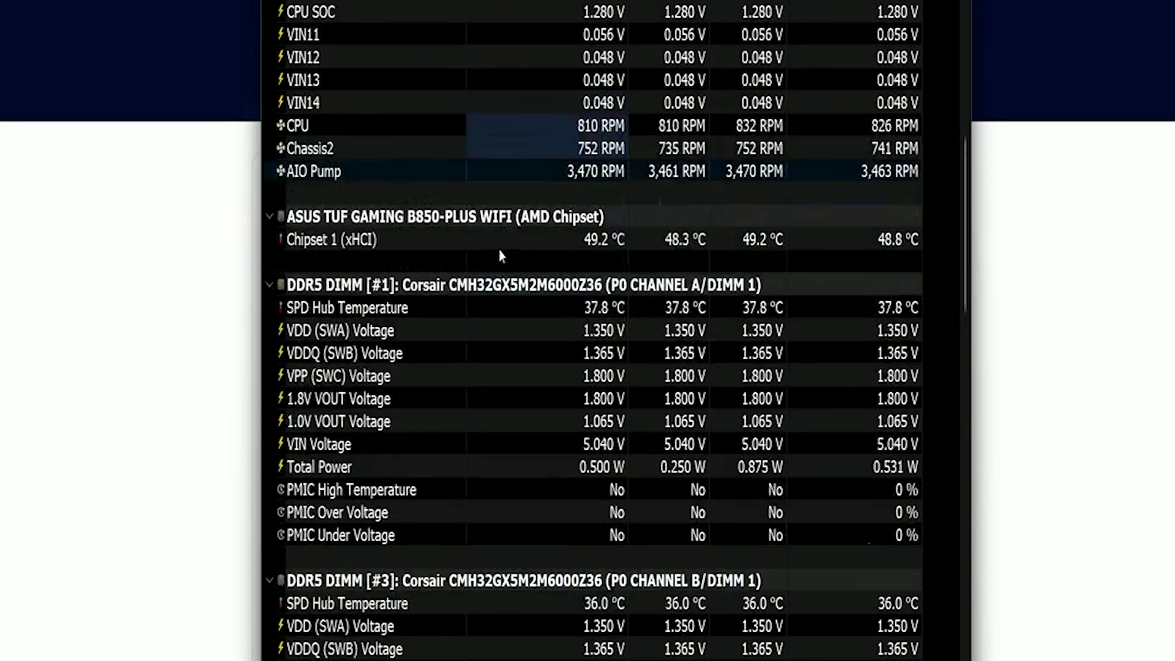
scroll(533, 211, "down", 5)
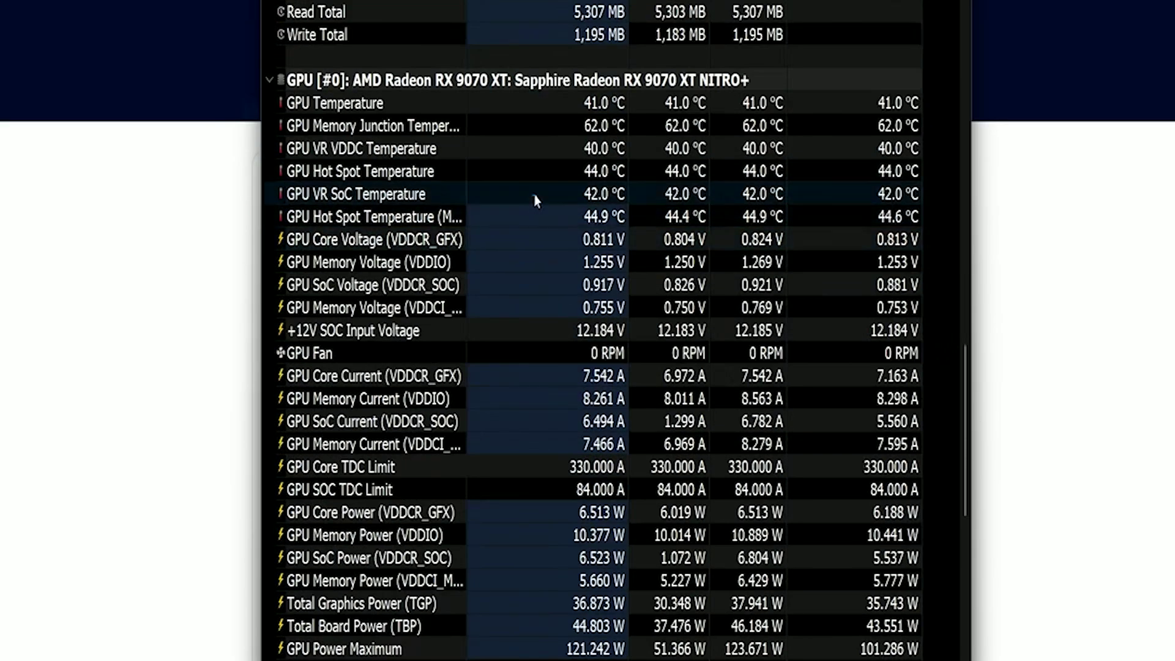
scroll(535, 205, "down", 5)
scroll(539, 210, "up", 2)
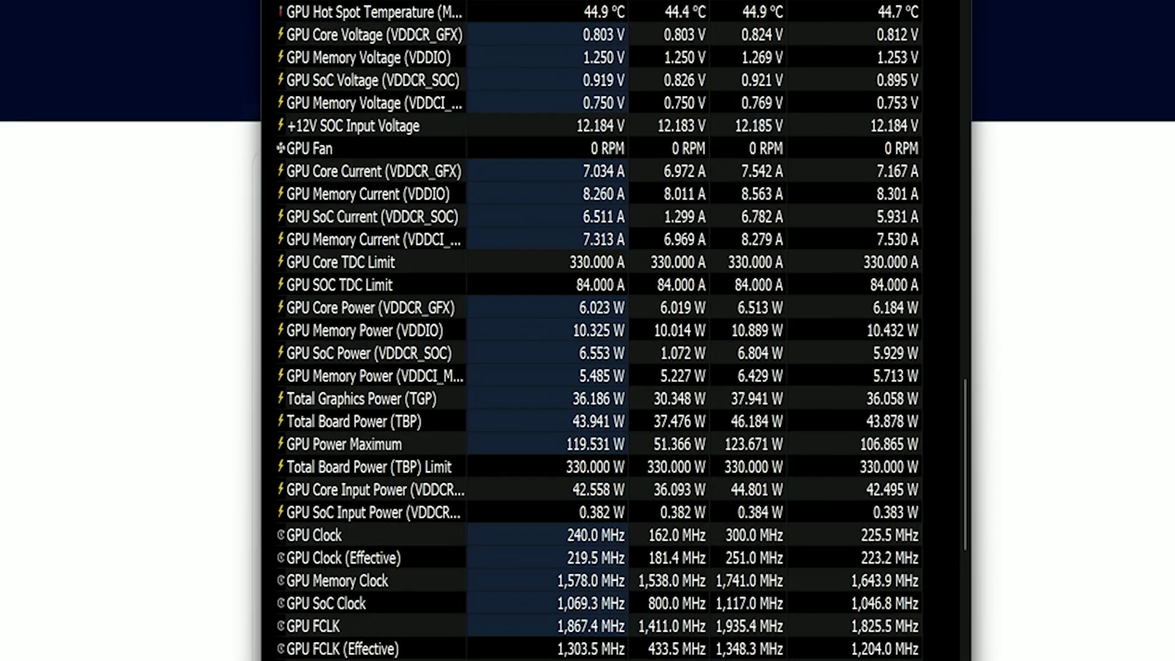
scroll(599, 331, "down", 1)
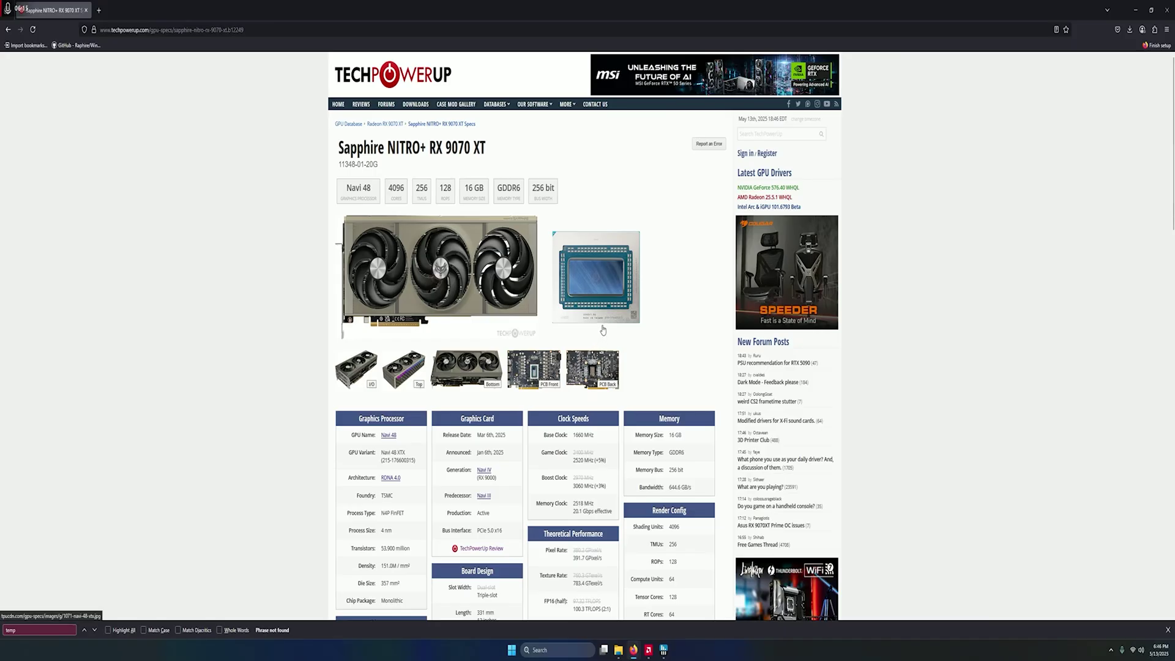
Scroll to the NITRO+ RX 9070 XT clock, memory and render config tables, then close TechPowerUp
scroll(600, 336, "down", 1)
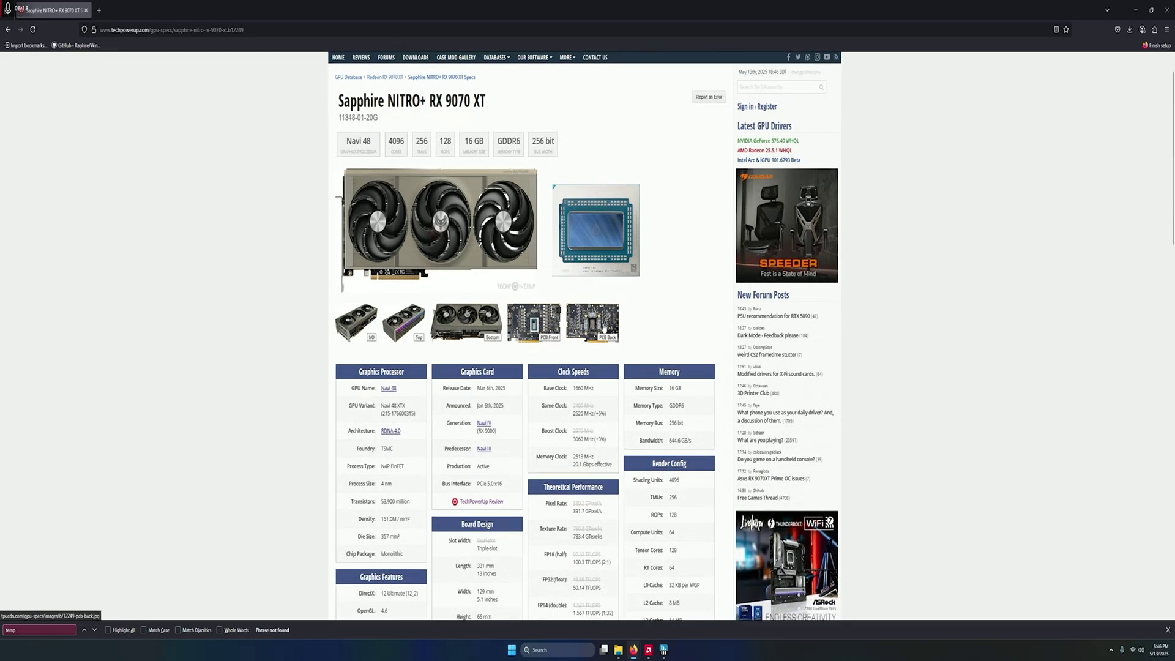
scroll(604, 331, "down", 3)
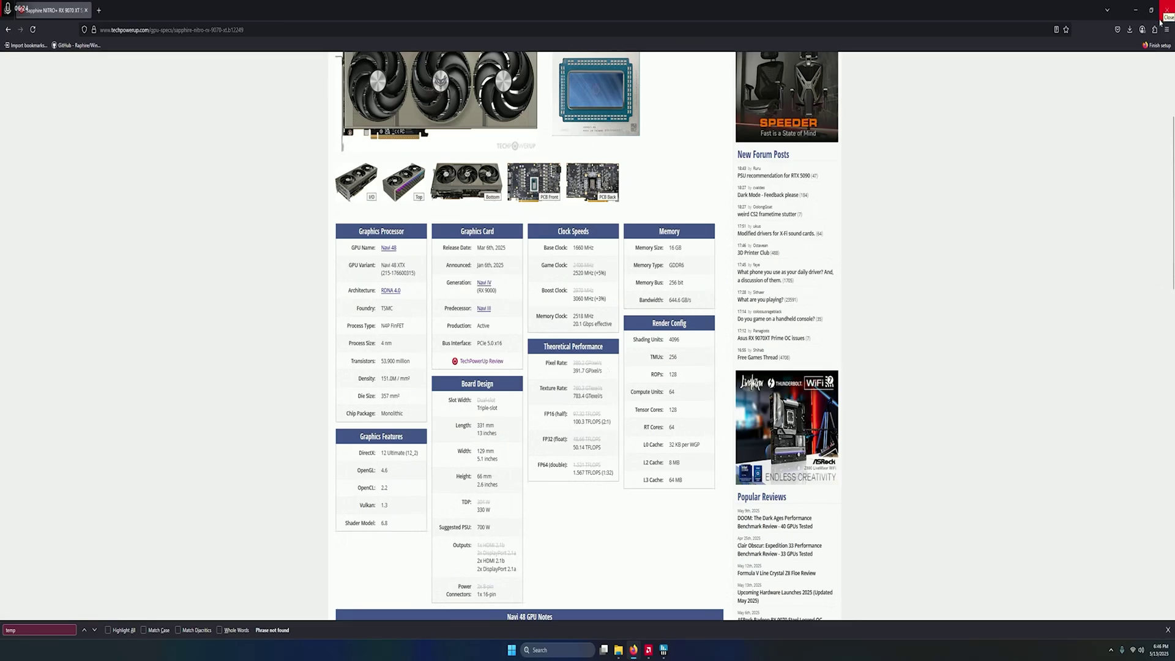
mouse_move(1152, 10)
left_click(1169, 11)
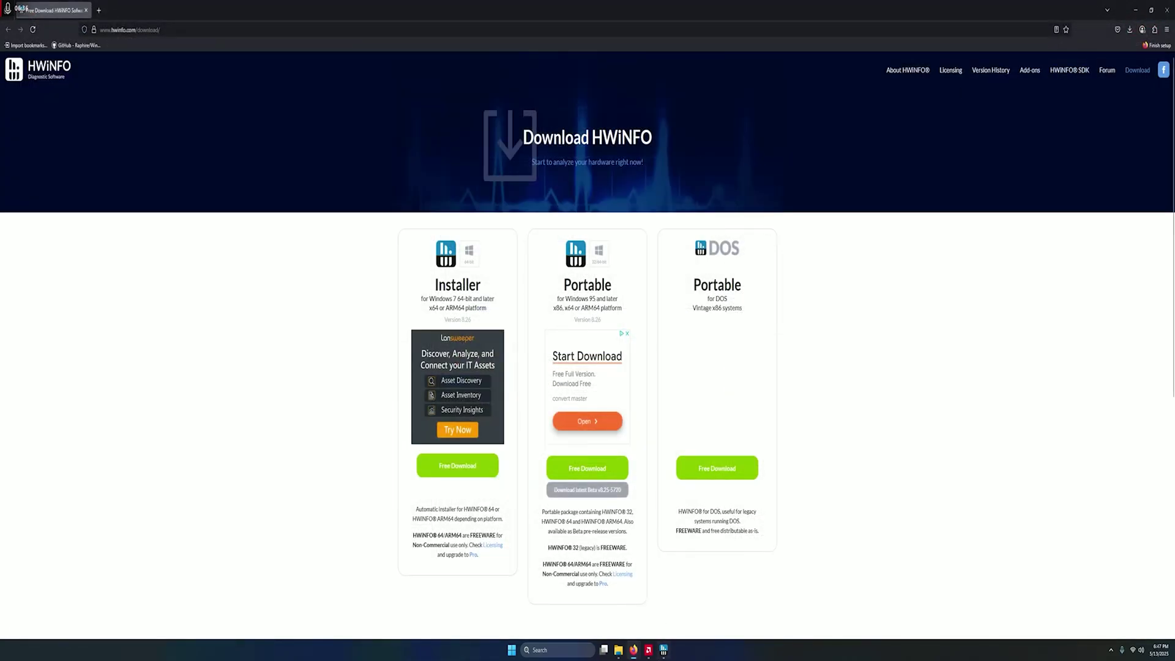
Bring the HWiNFO sensors back up, then close the browser showing the HWiNFO download page
left_click(664, 650)
scroll(829, 451, "up", 1)
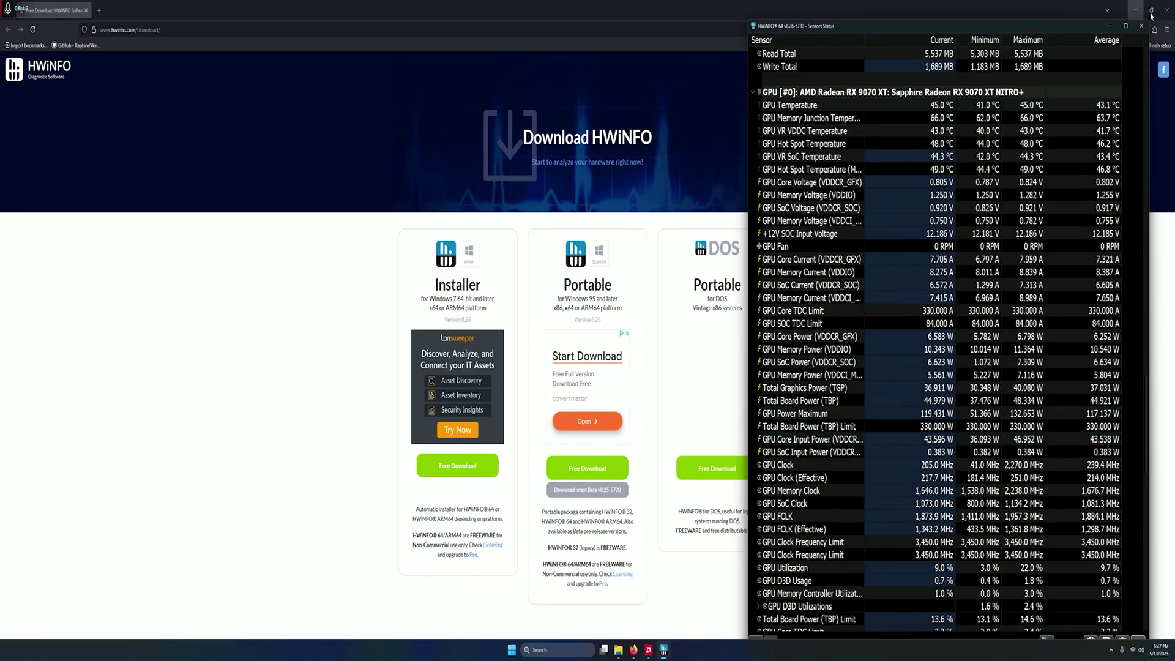
left_click(1167, 10)
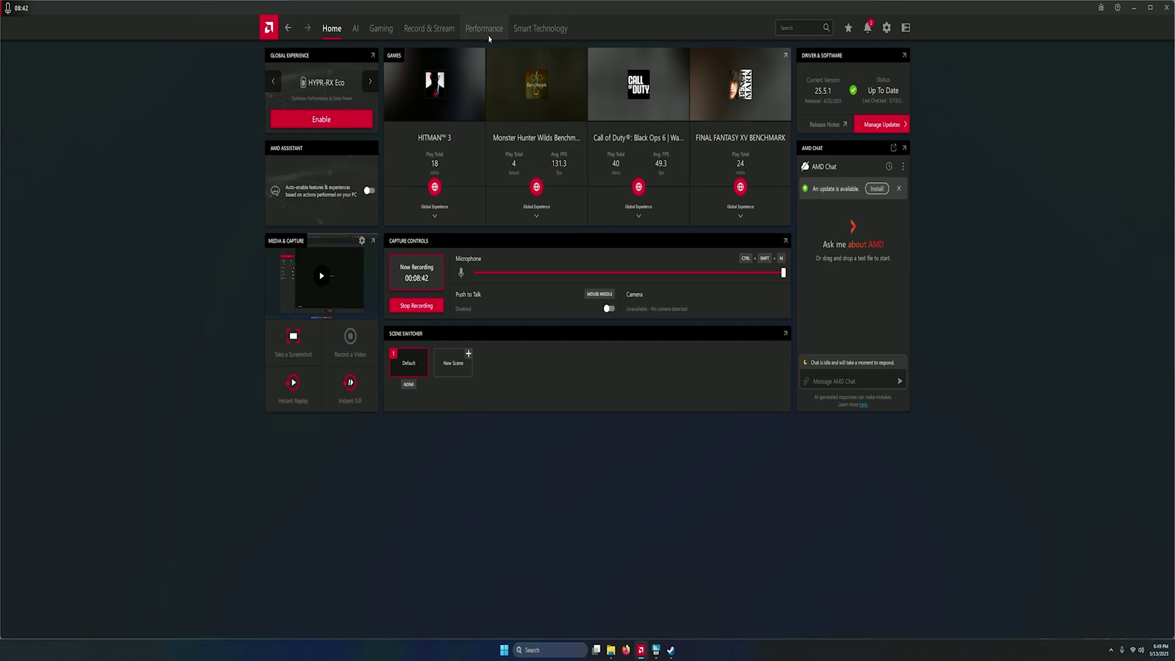
Switch the RX 9070 XT to the Custom preset under Performance > Tuning
left_click(488, 37)
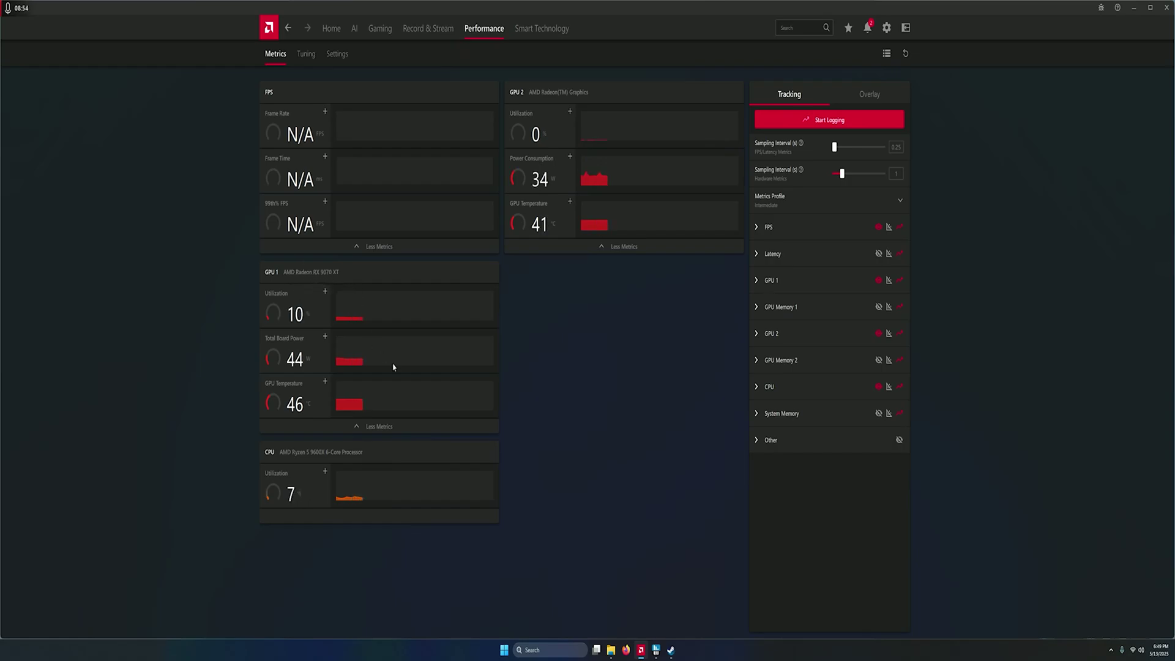
left_click(310, 56)
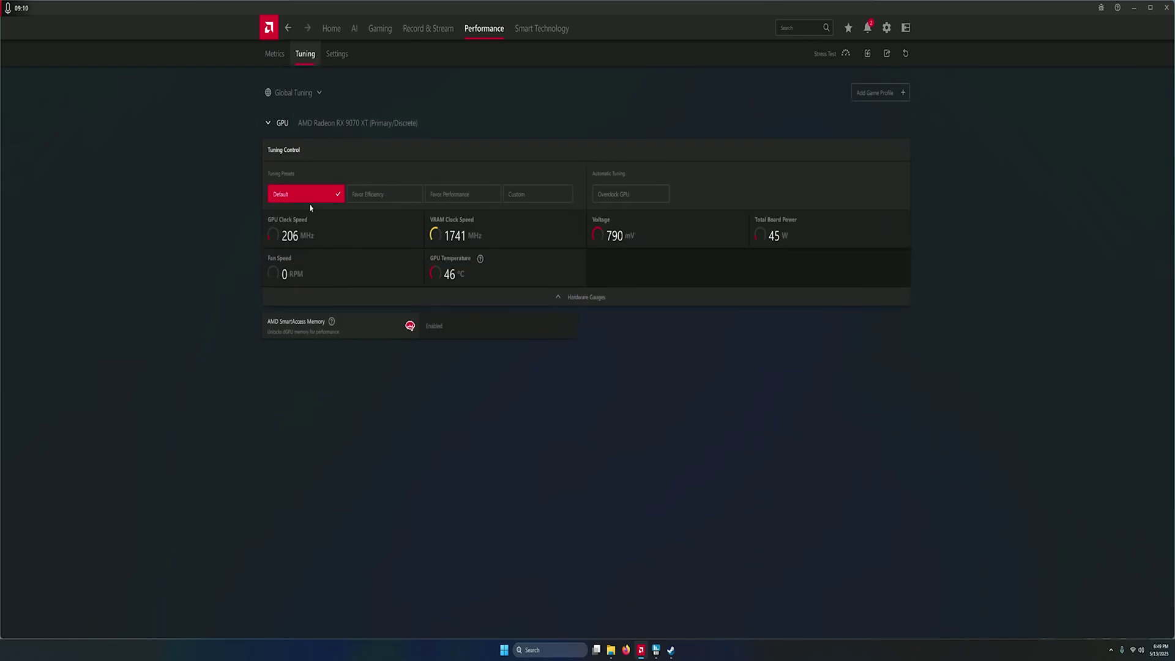
left_click(518, 194)
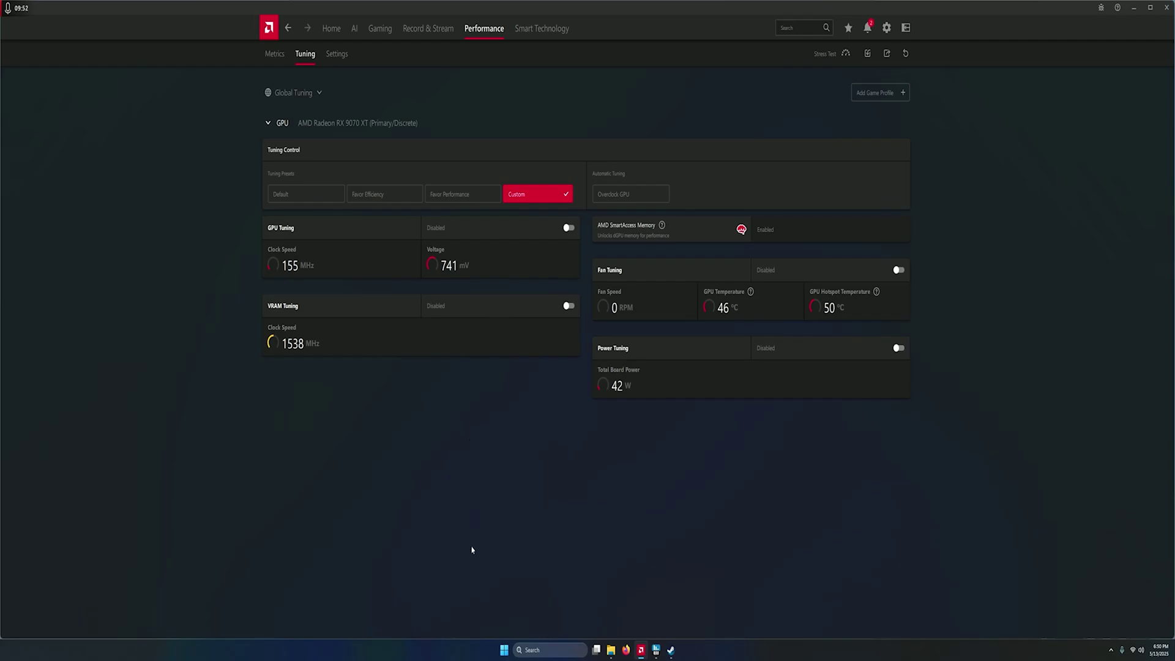
left_click(539, 650)
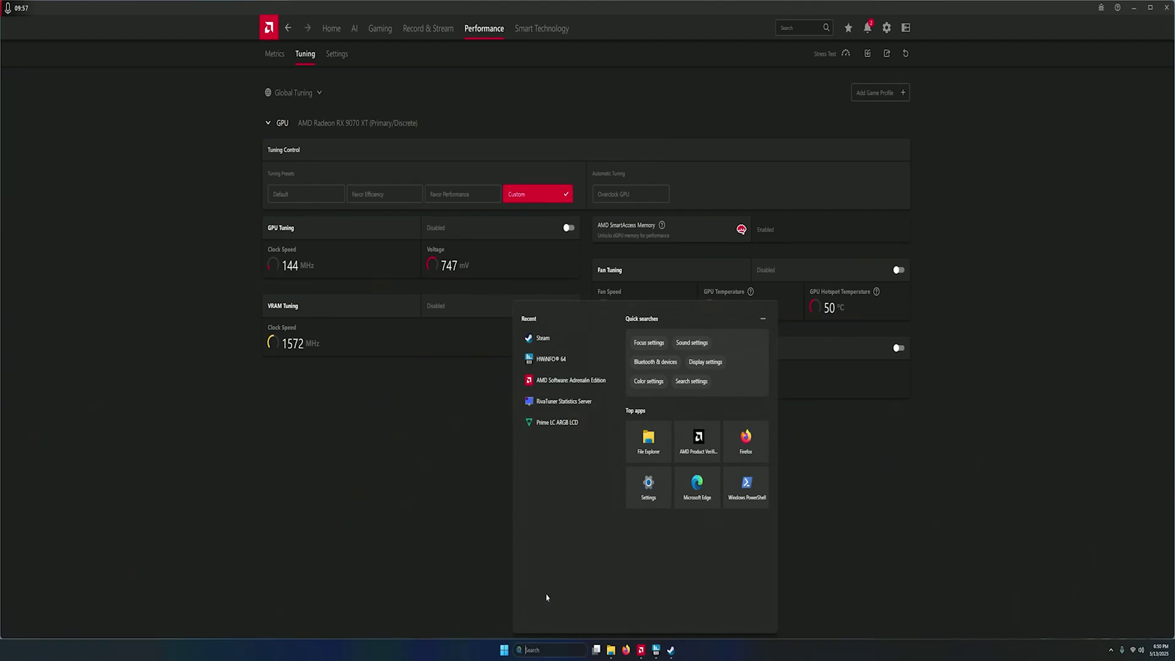
Clear the Steam library search and launch the Black Myth: Wukong Benchmark Tool to its main menu
left_click(568, 356)
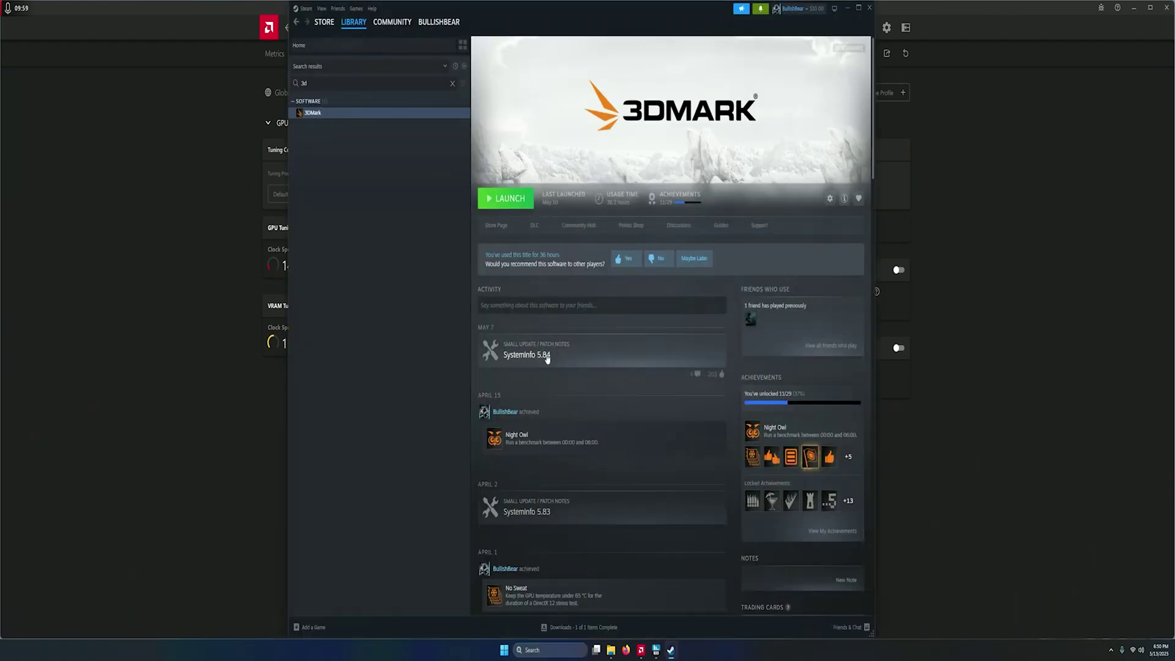
left_click(452, 84)
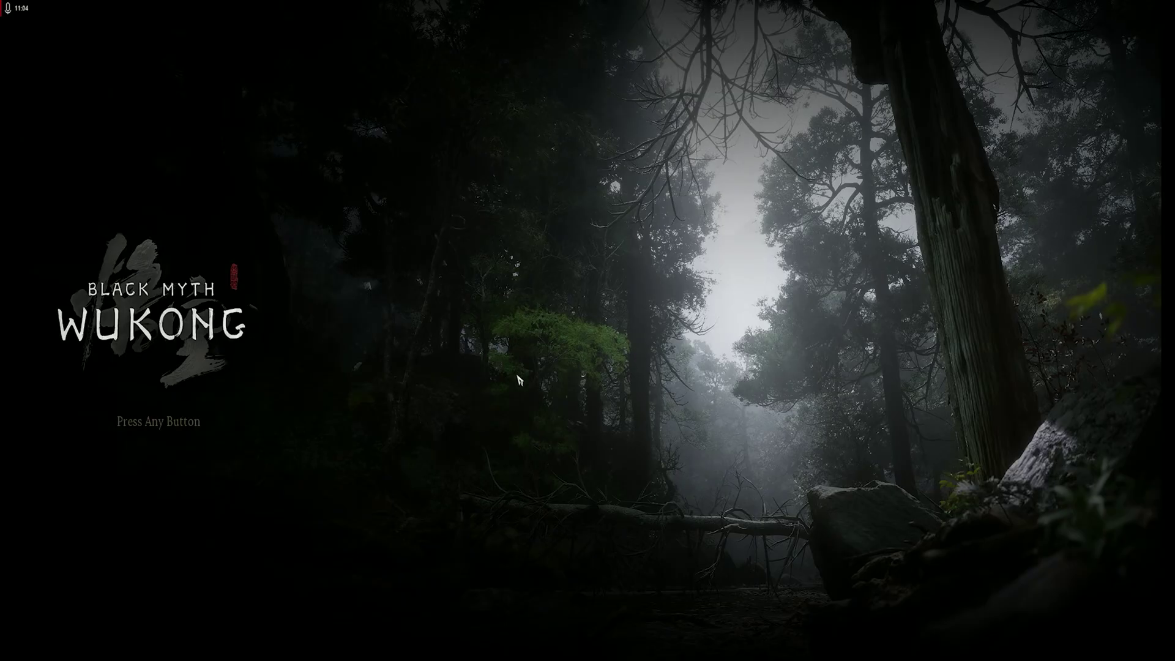
left_click(519, 380)
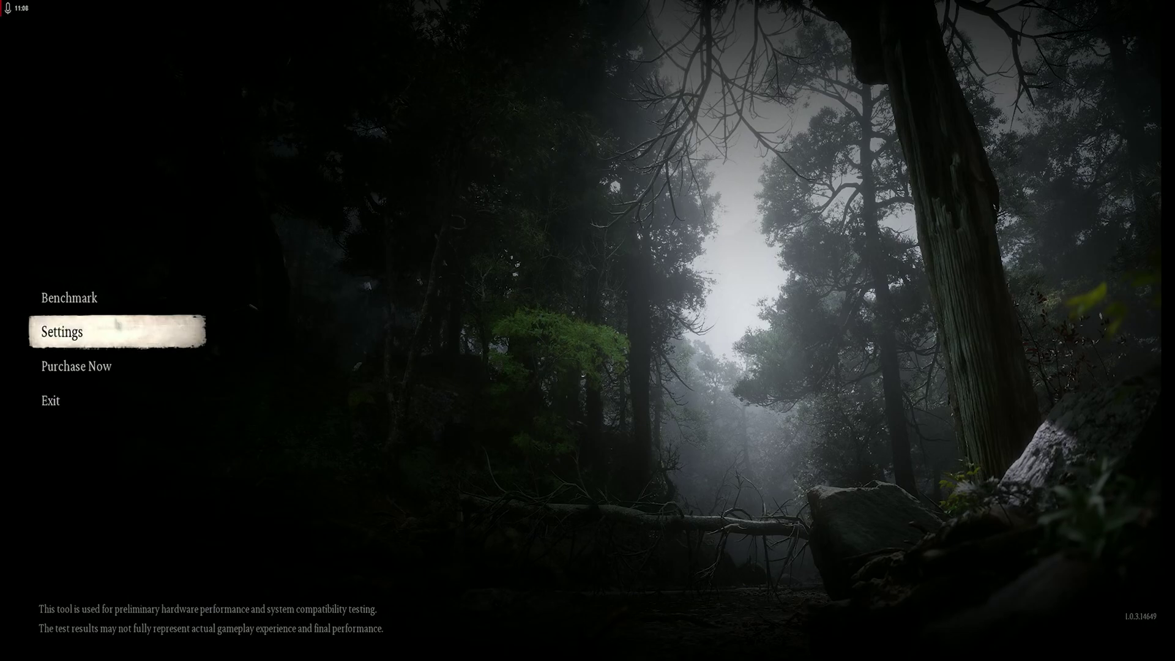
Review the benchmark's Gameplay, language, Display and Graphics quality settings pages
left_click(116, 324)
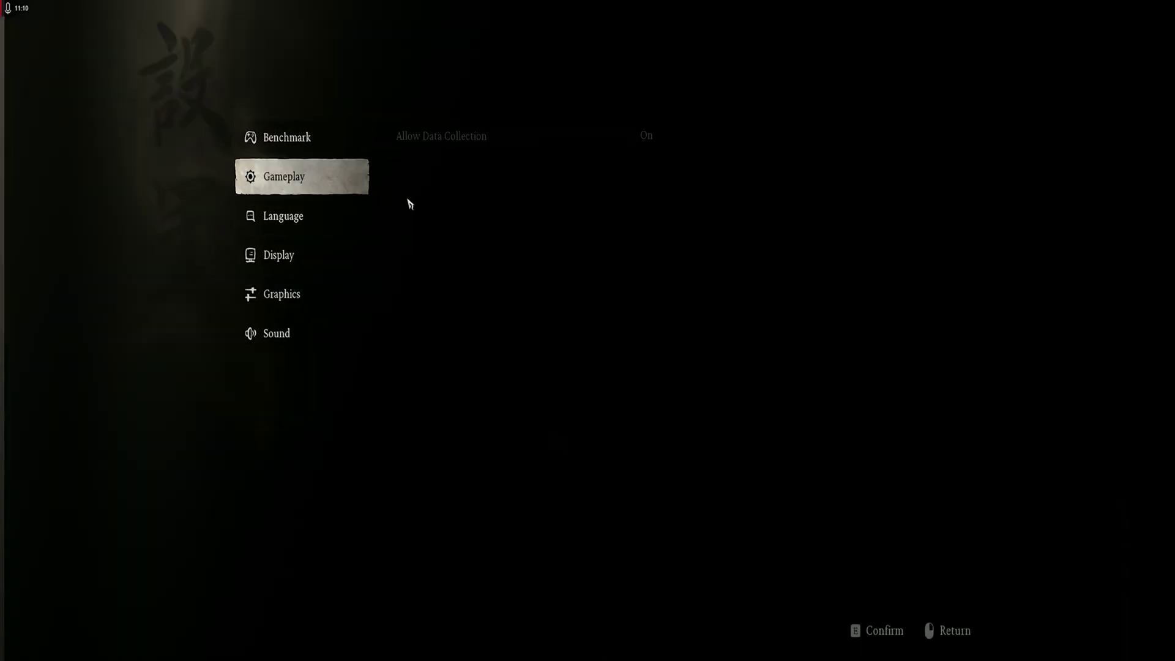
left_click(340, 185)
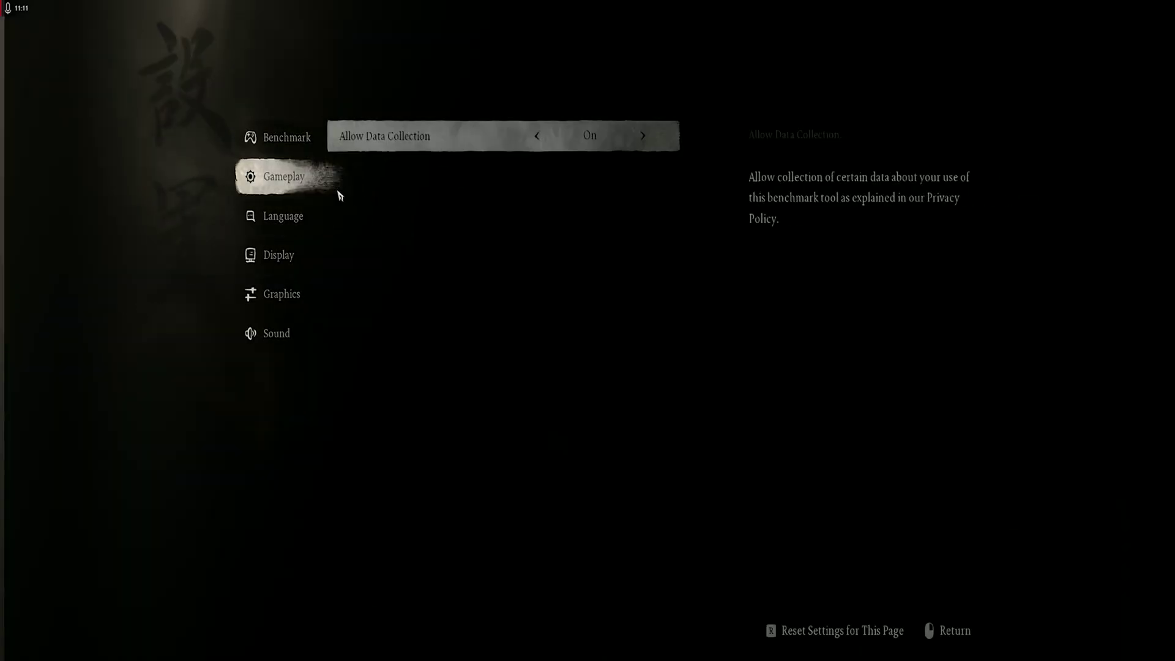
left_click(248, 218)
left_click(254, 270)
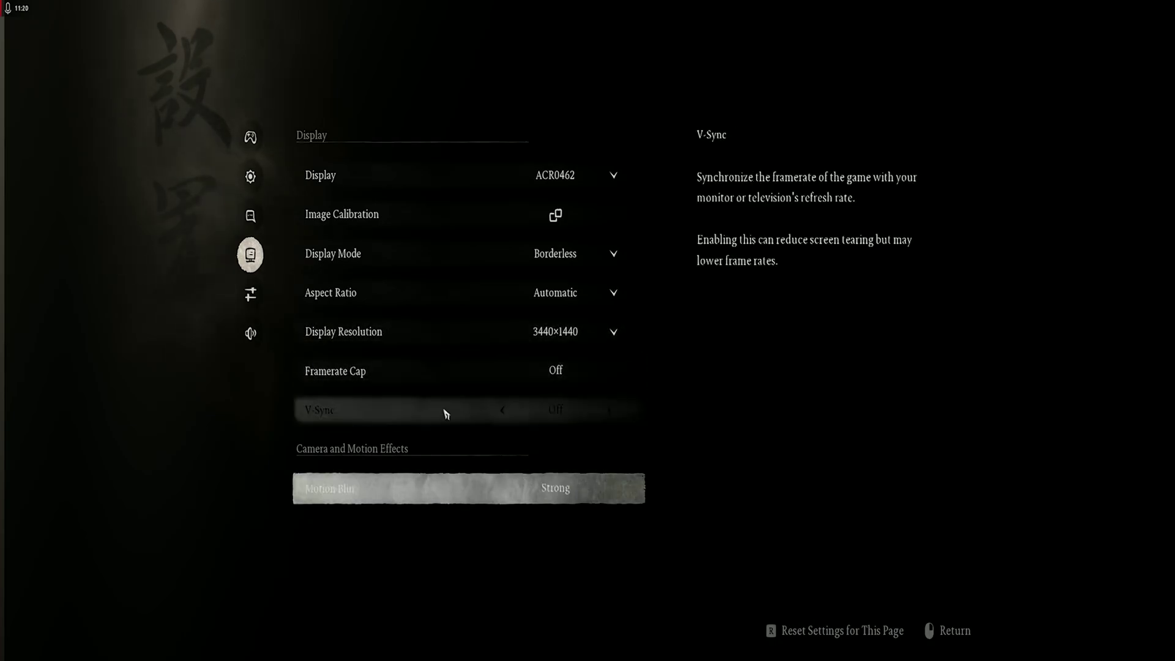
left_click(250, 294)
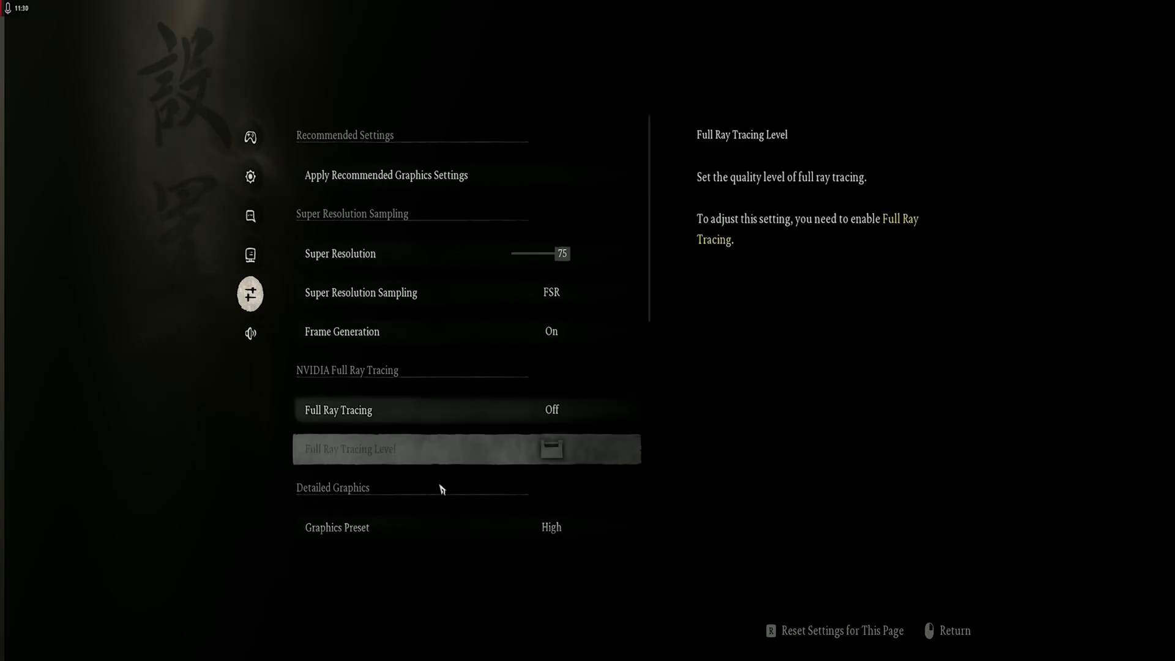
scroll(450, 533, "down", 3)
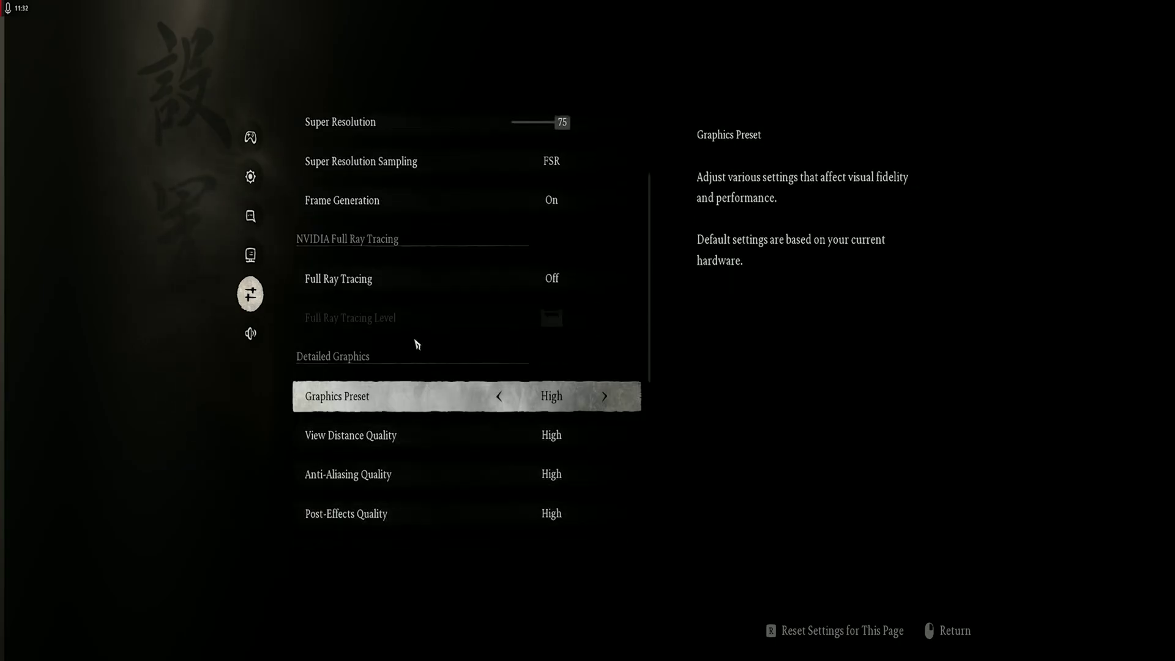
scroll(416, 343, "up", 3)
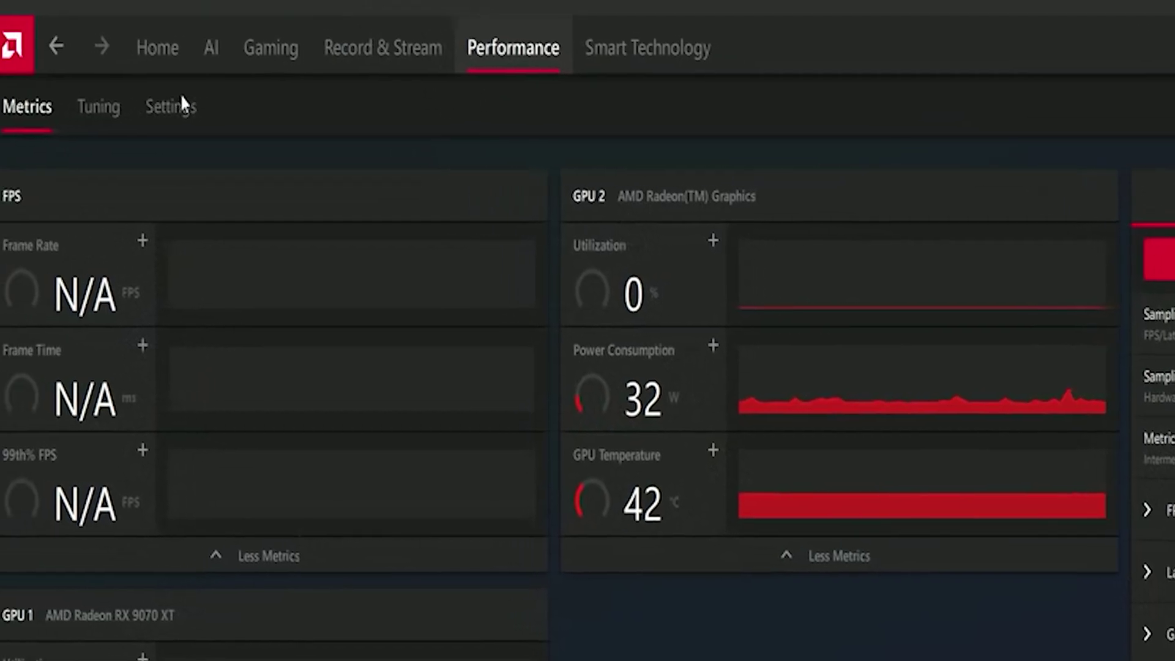
Return to the Performance Tuning sub-tab with the Custom preset still selected
left_click(109, 110)
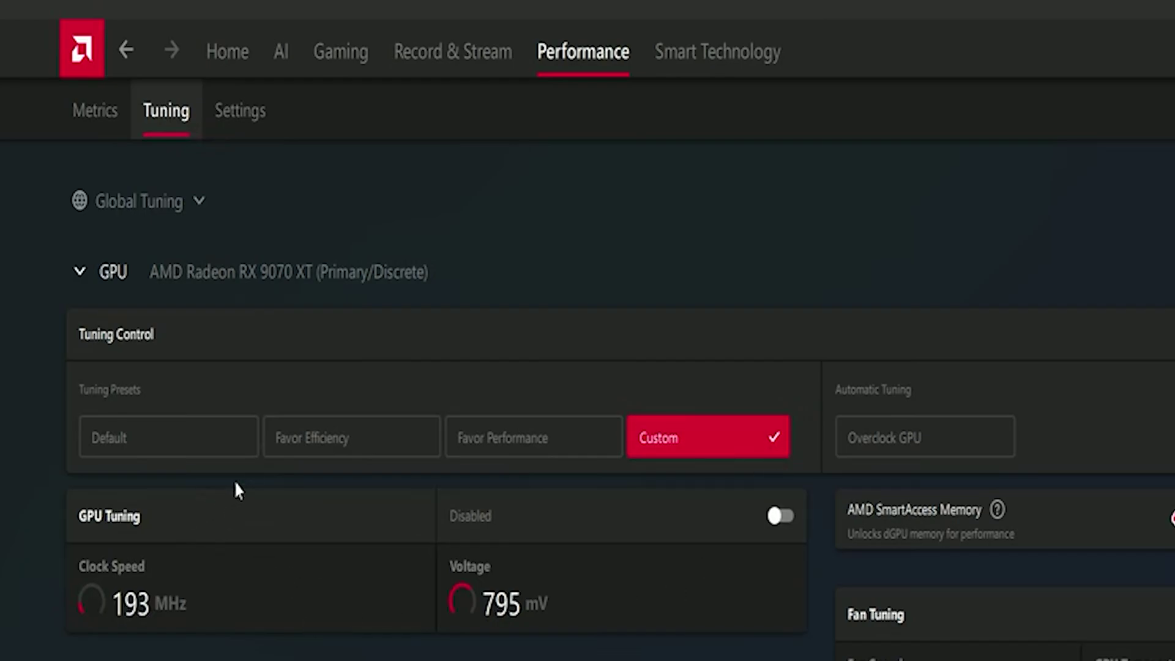
Enable GPU Tuning and set the Max Frequency Offset to 25 MHz
left_click(784, 516)
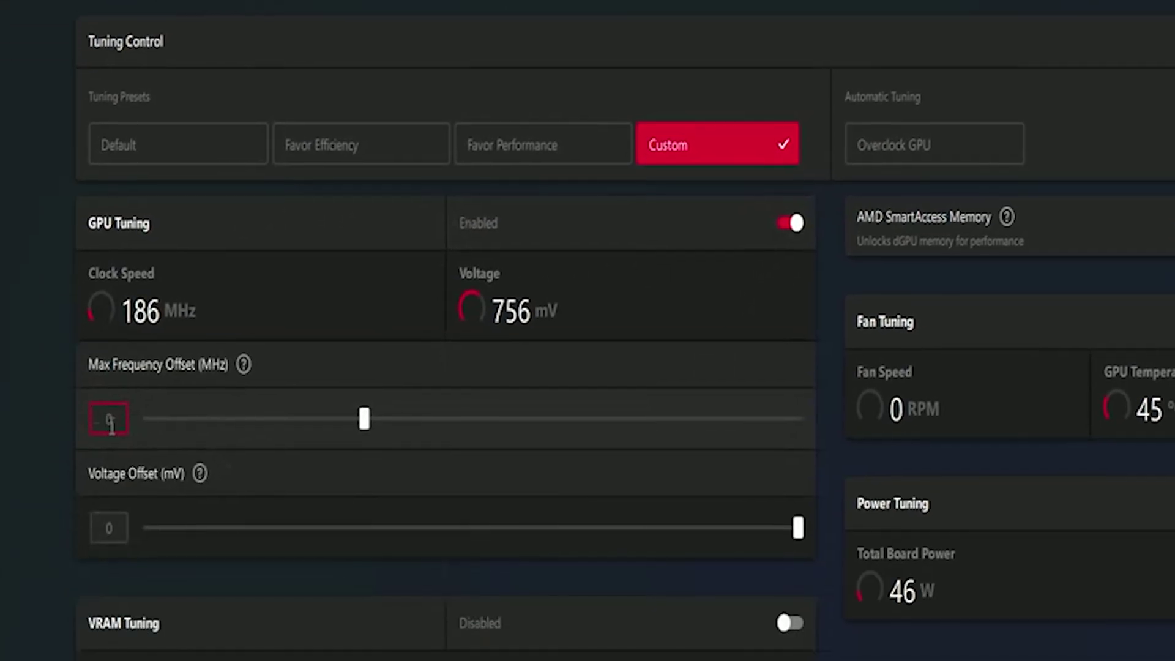
left_click(93, 419)
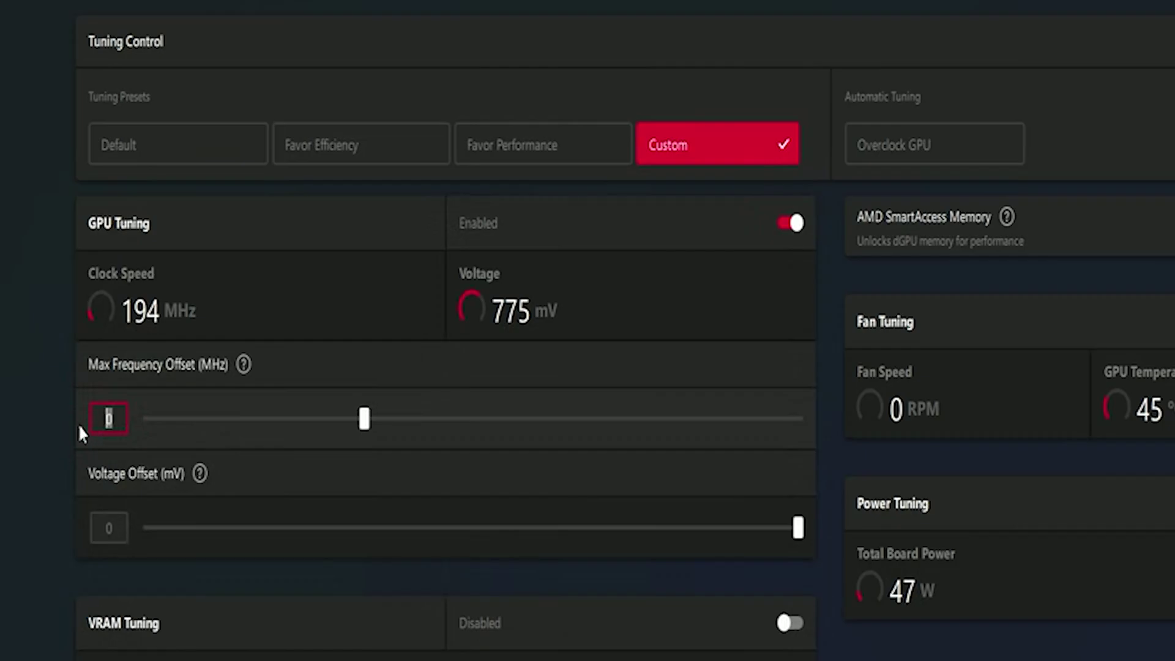
type("25")
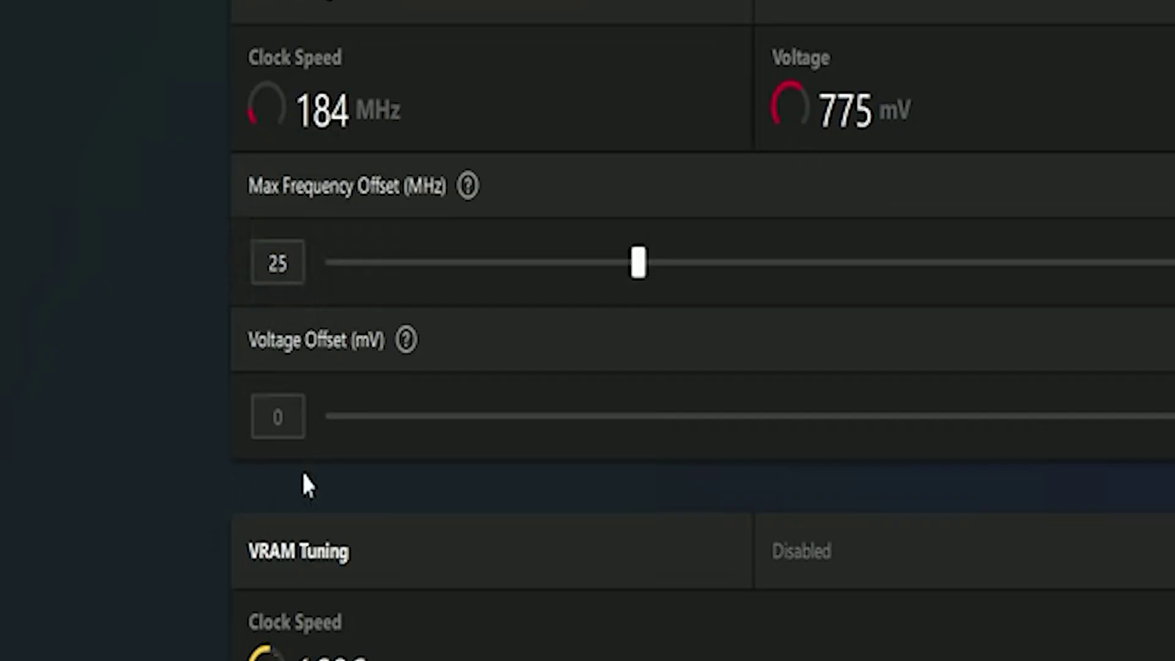
left_click(293, 415)
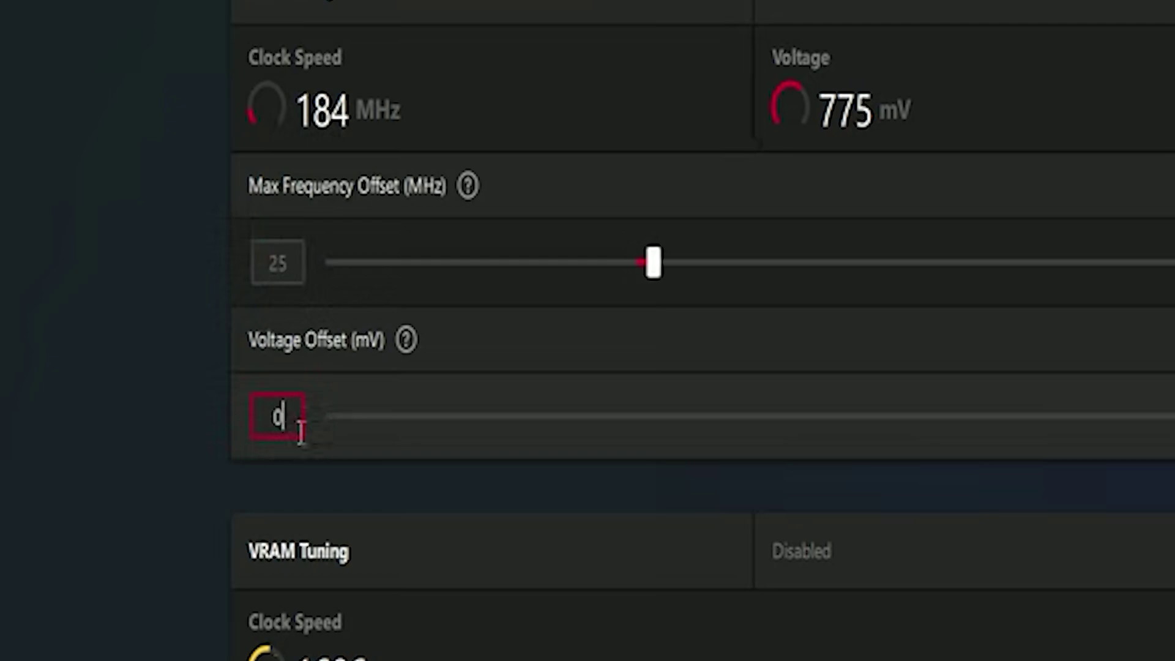
Set the Voltage Offset to -10 mV, replacing the -65 value
key("BackSpace")
type("-")
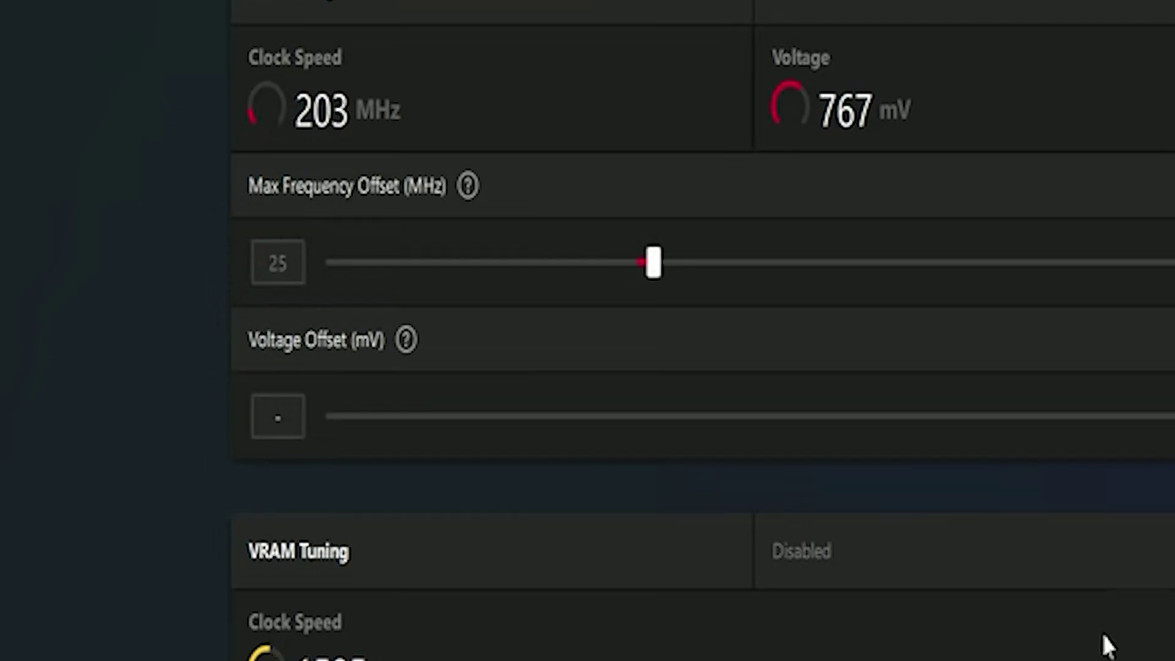
type("10")
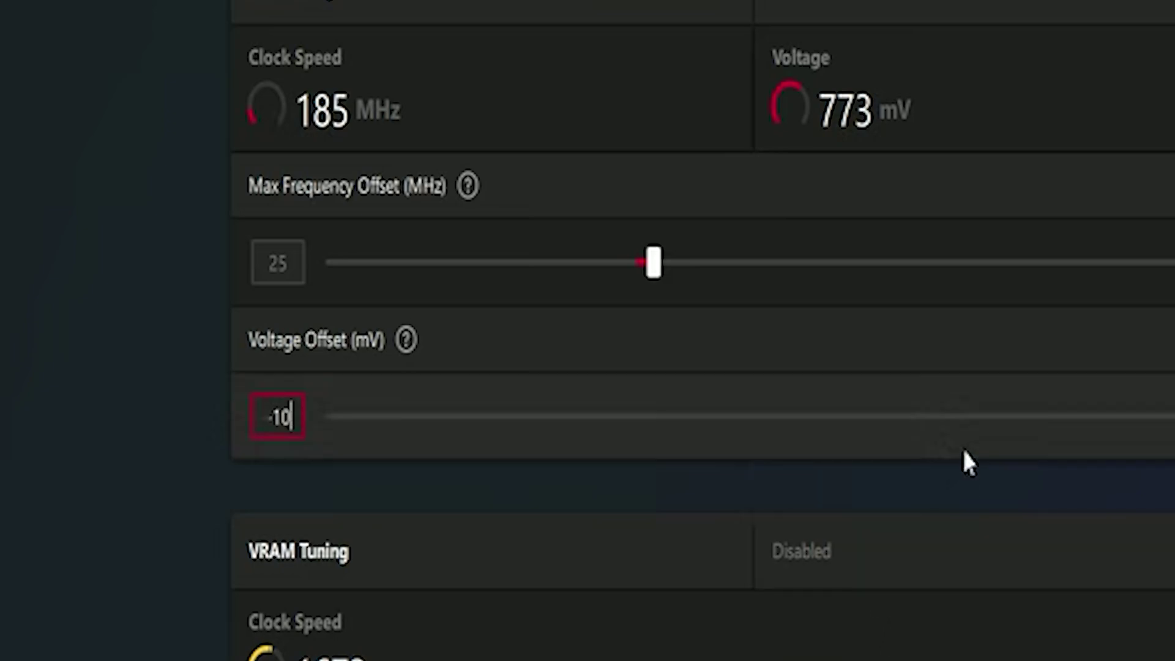
key("Return")
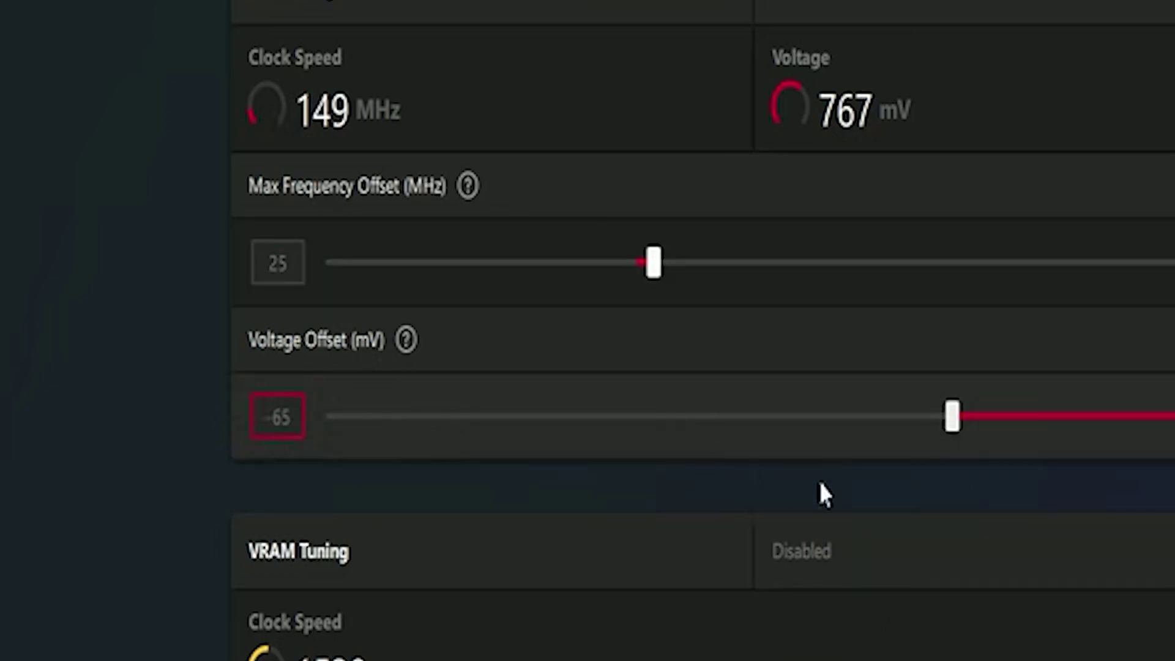
left_click_drag(306, 410, 220, 428)
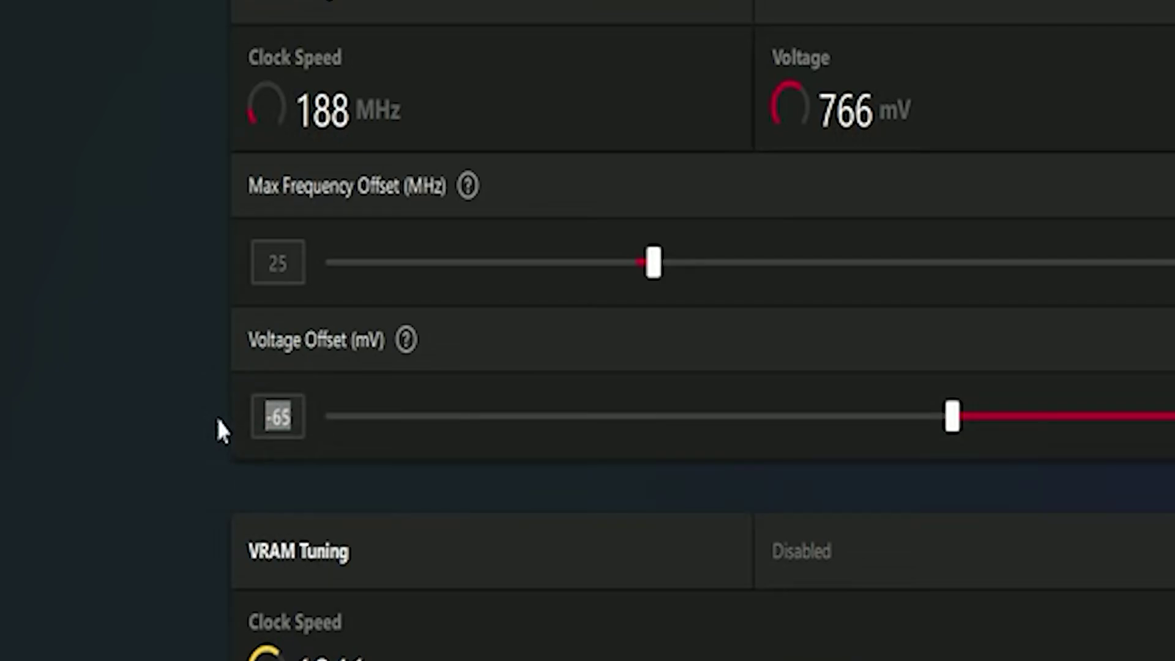
type("-1")
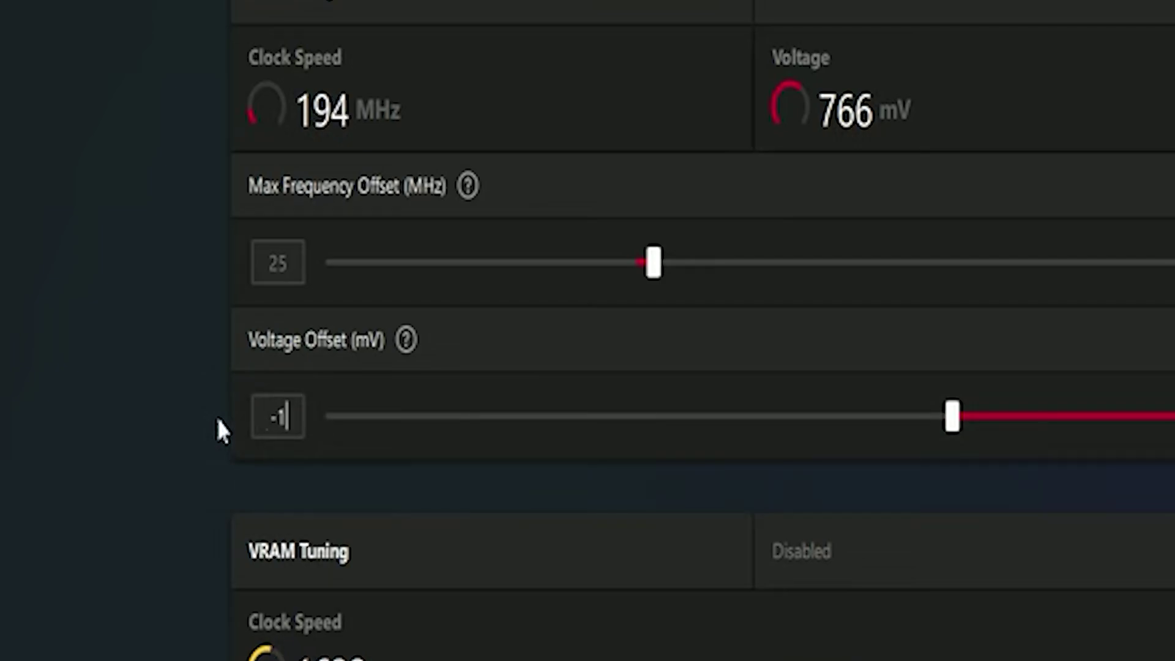
type("0")
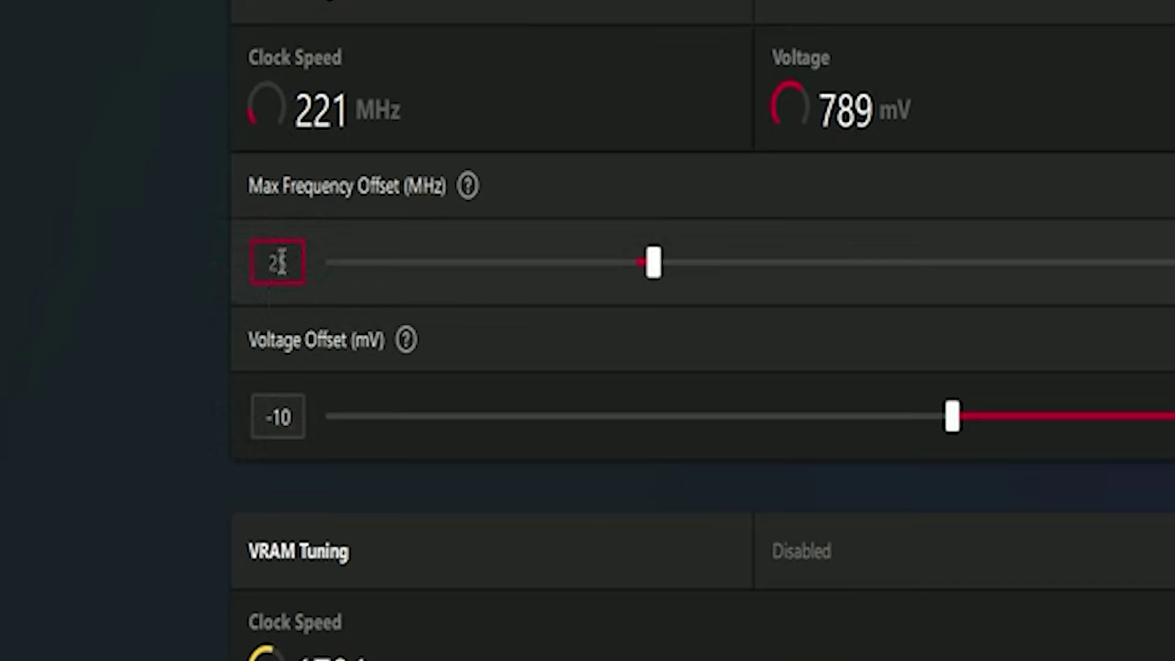
left_click(281, 263)
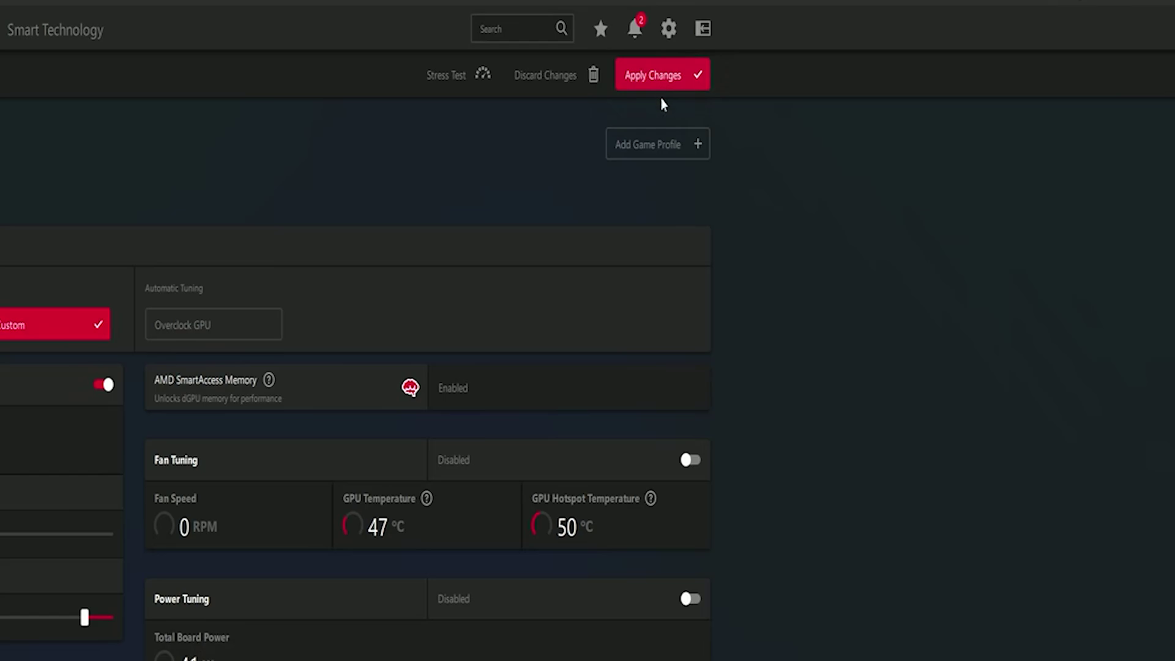
Apply the new clock and voltage tuning, then bring up the RX 9070 XT Stress Test set to 60s
left_click(701, 57)
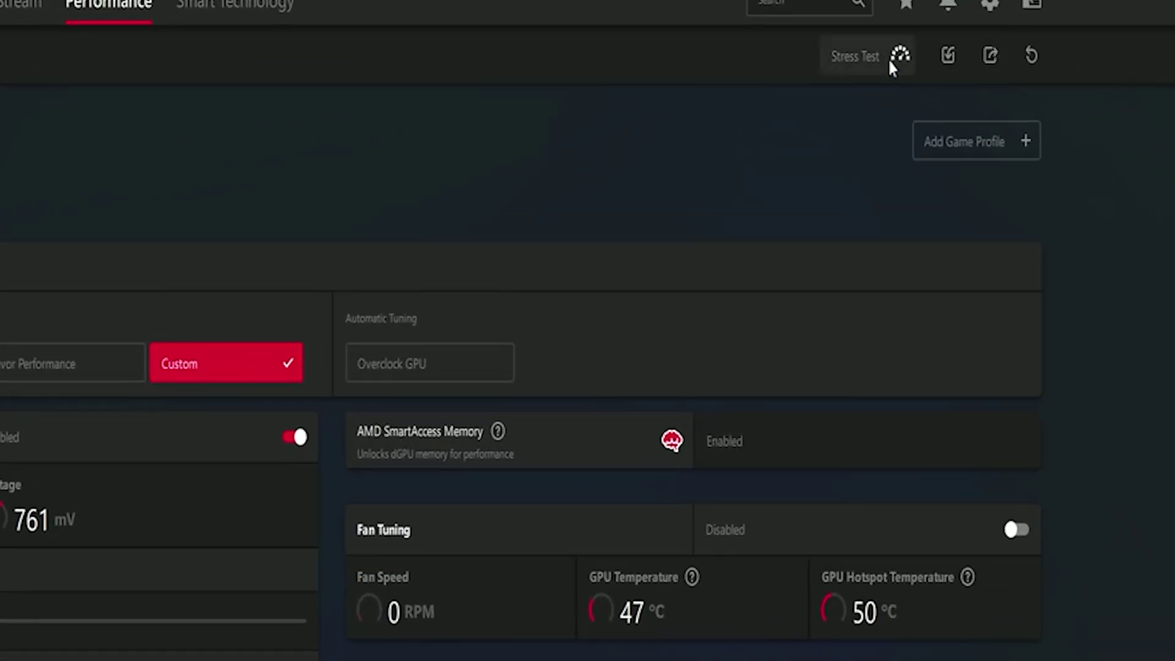
left_click(891, 61)
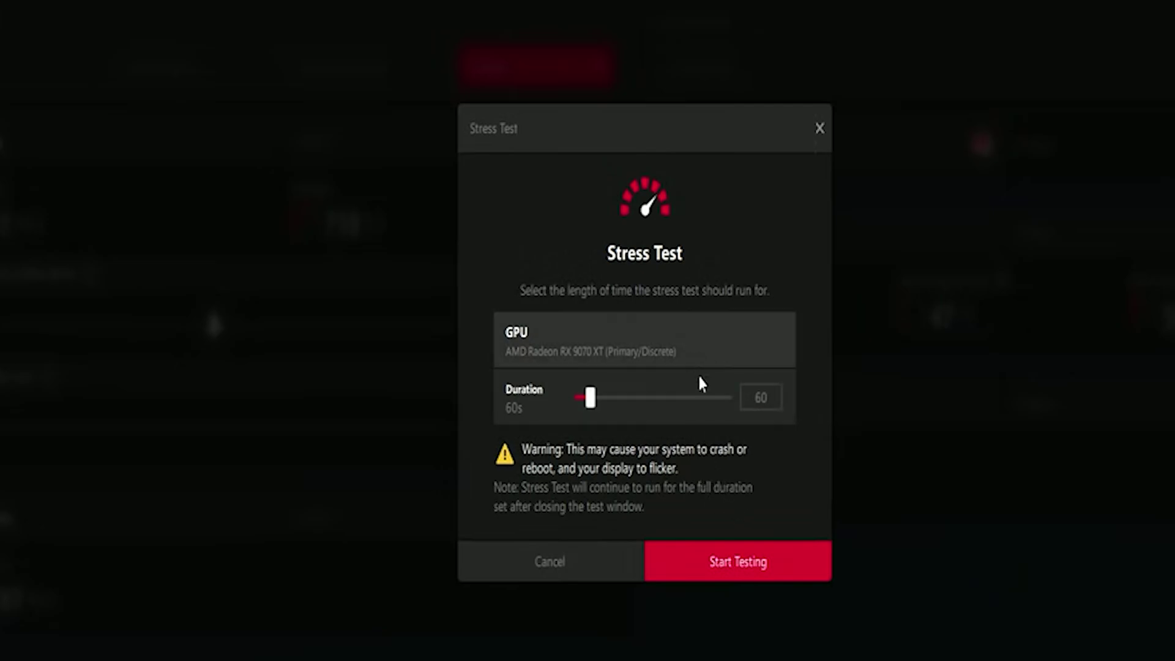
Start the 60-second stress test on the RX 9070 XT
left_click(729, 570)
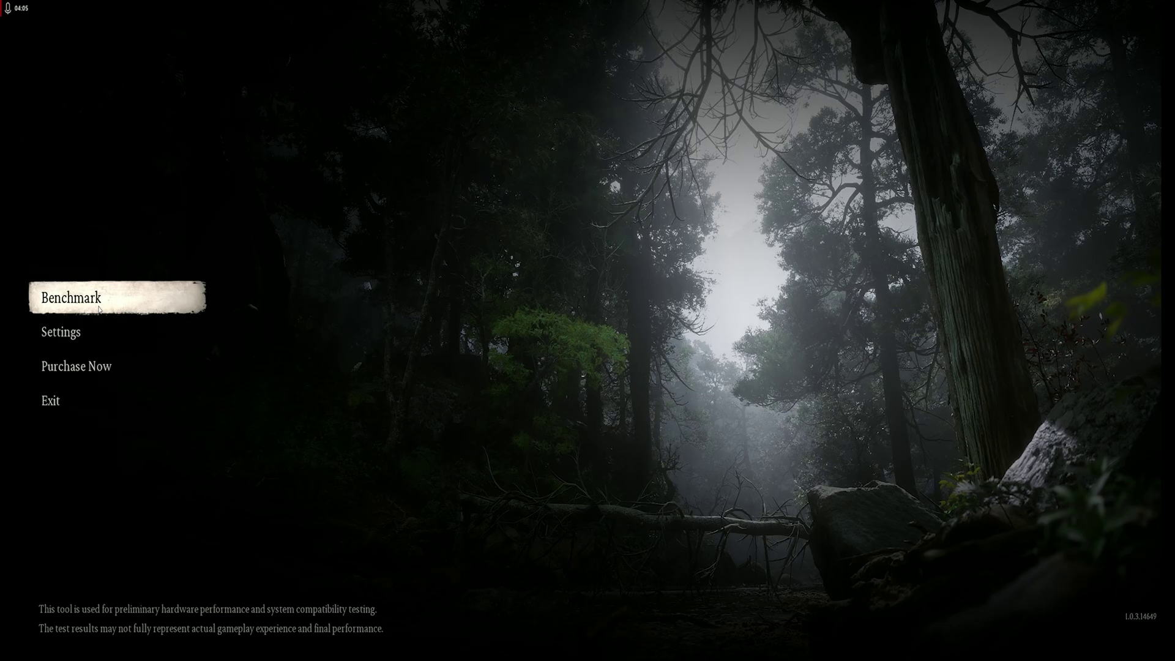
Run the Wukong benchmark, which averages 179 FPS with a 150 minimum and 198 maximum
left_click(119, 296)
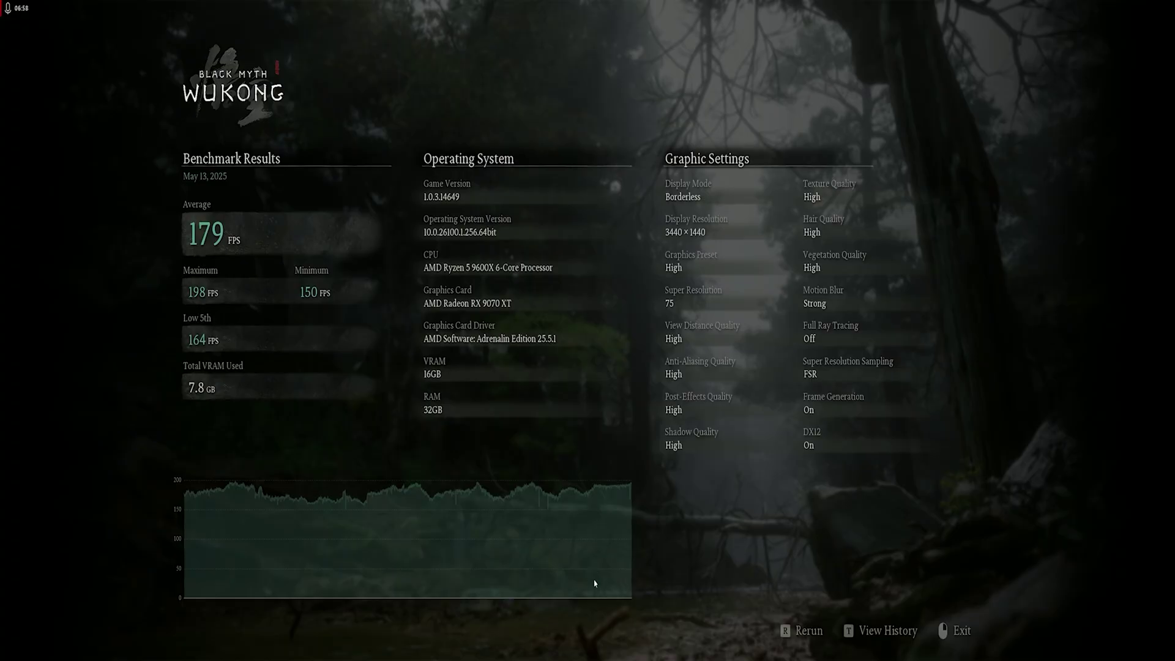
Return to Adrenalin and raise Max Frequency Offset from 25 to 50 MHz
key("super")
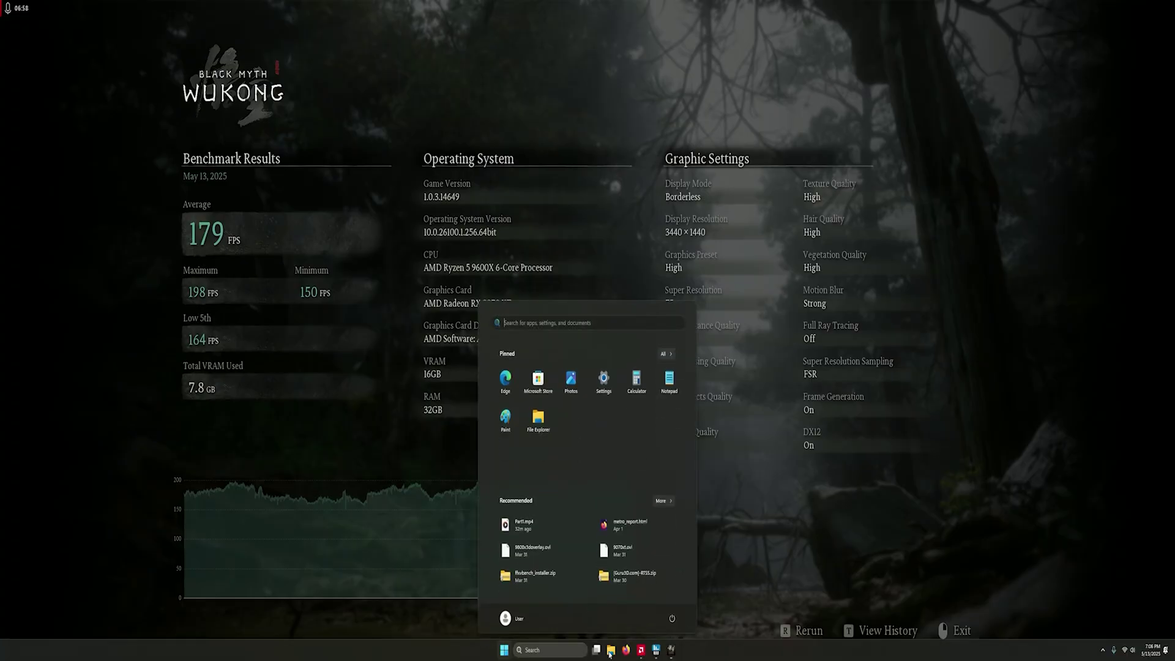
left_click(641, 650)
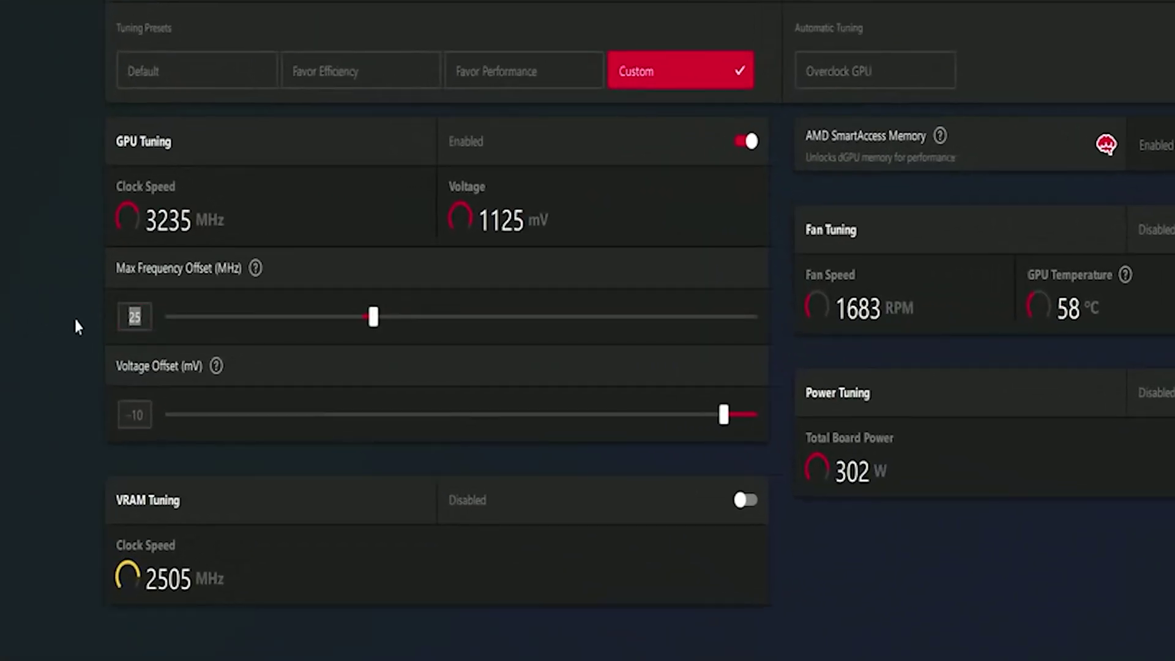
type("50")
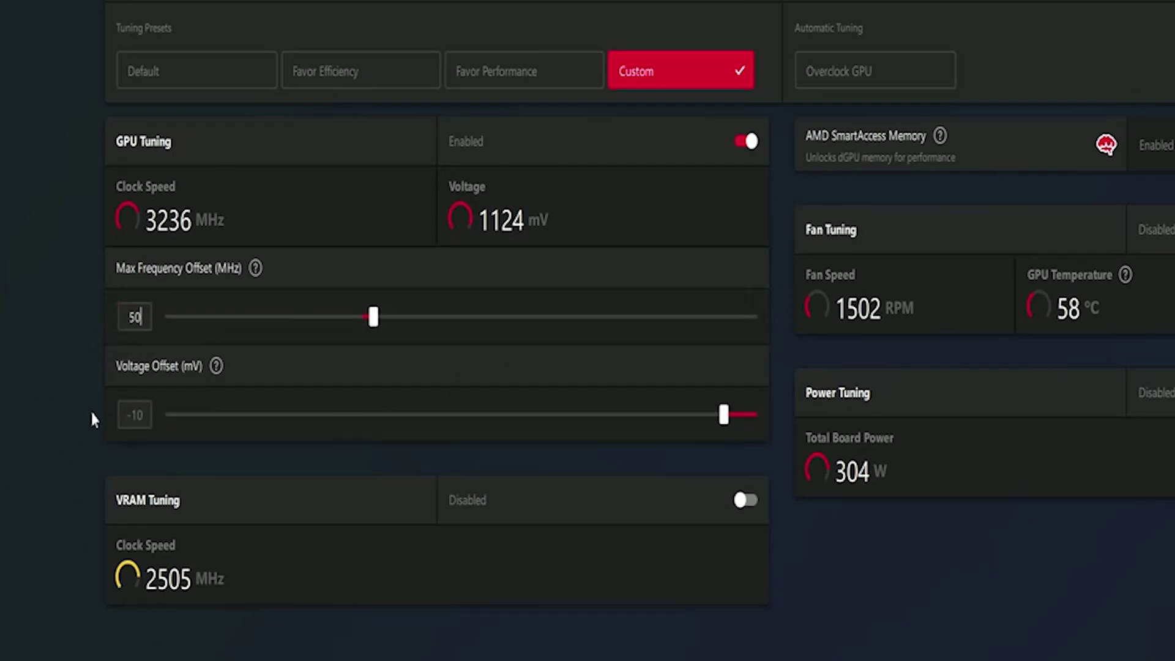
left_click(134, 415)
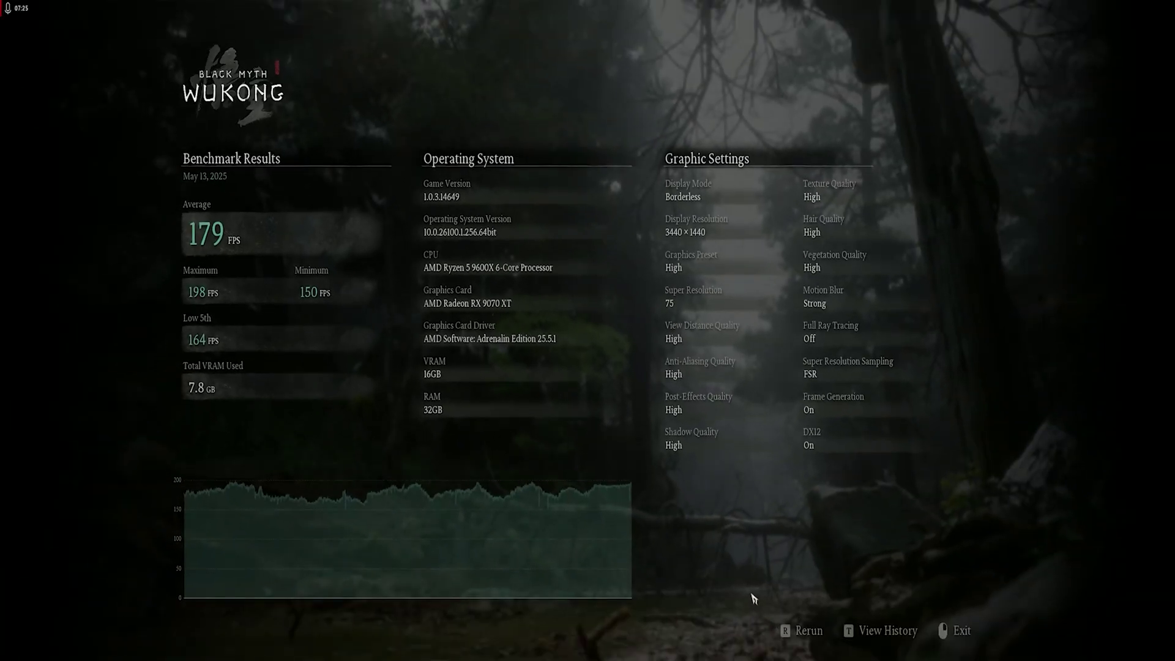
Rerun the Wukong benchmark (178 FPS average, 146 minimum) and return to the tuning page
key("r")
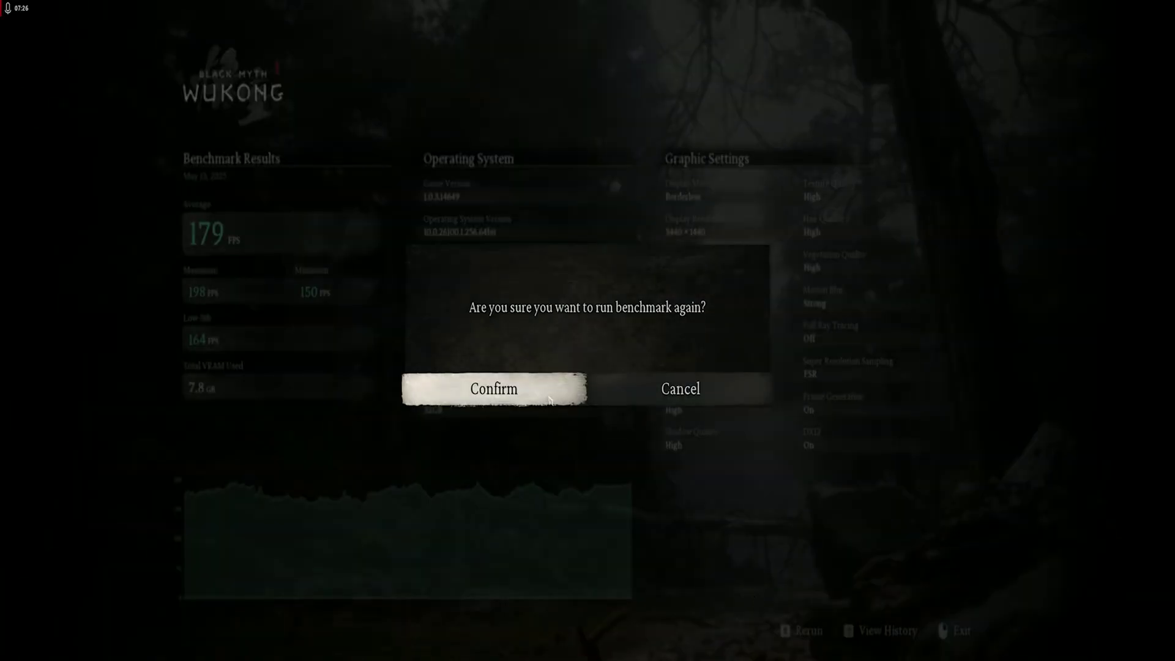
left_click(549, 399)
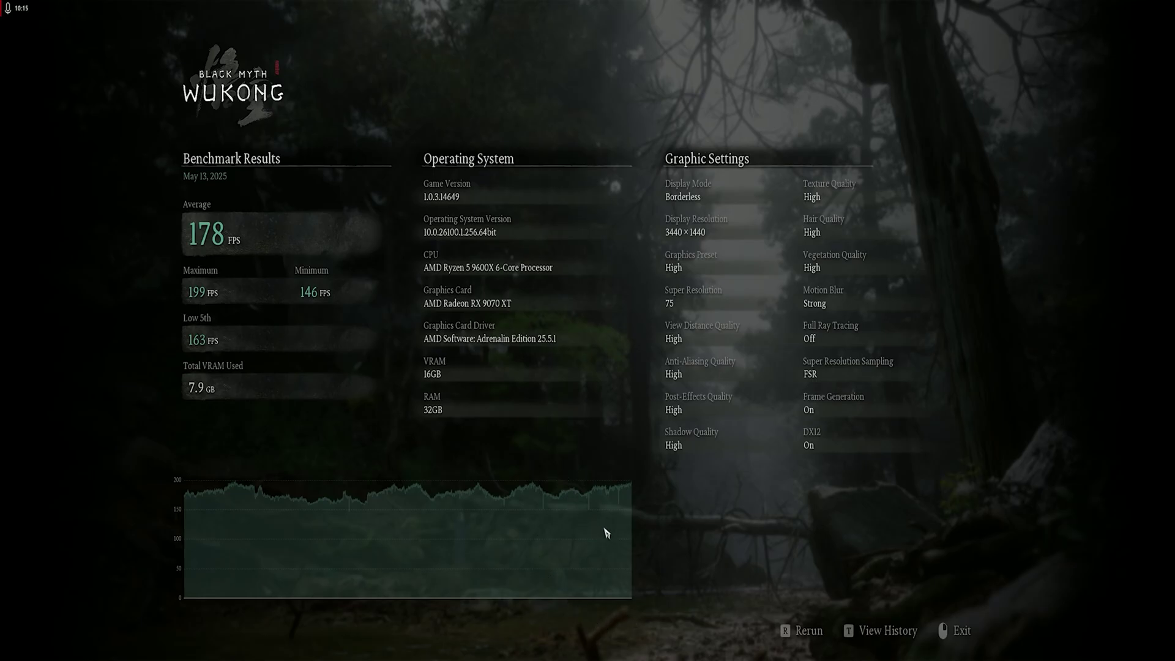
key("alt+Tab")
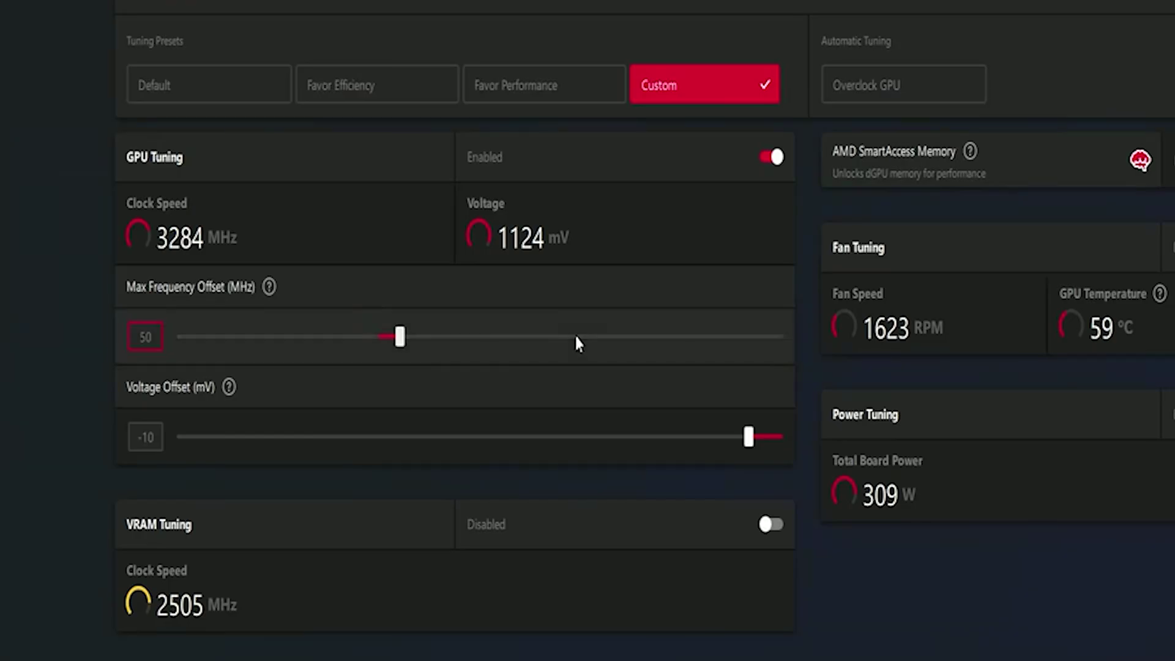
Lower Voltage Offset from -10 to -20 mV and set Max Frequency Offset to 75 MHz
left_click(152, 431)
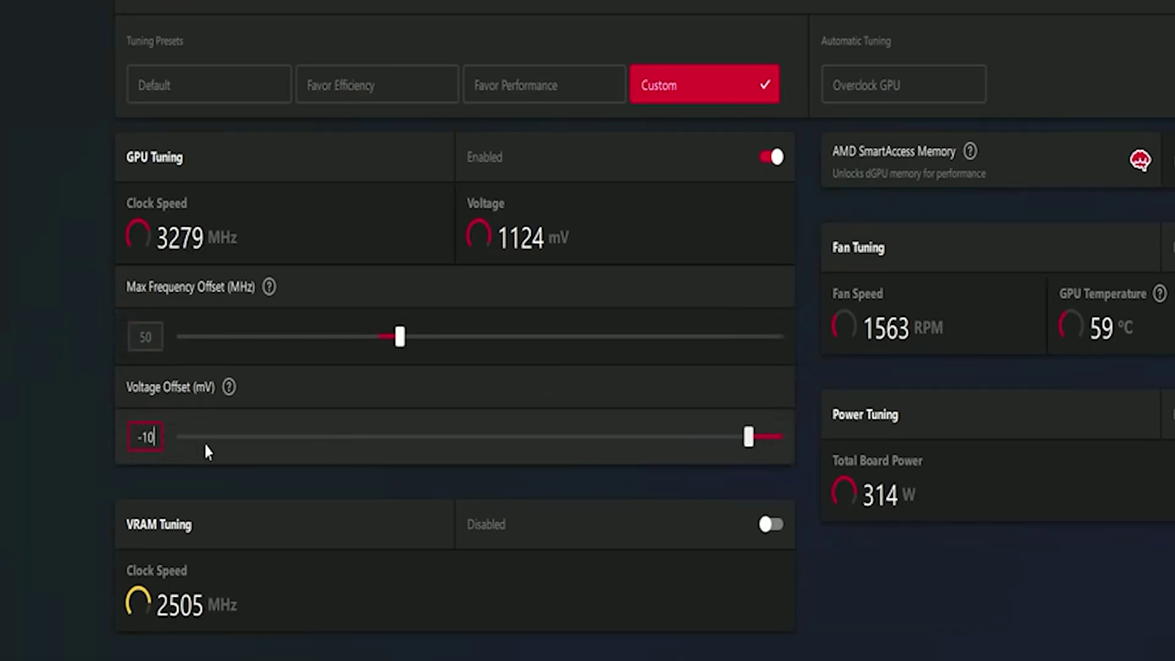
key("BackSpace")
key("BackSpace")
key("BackSpace")
type("-20")
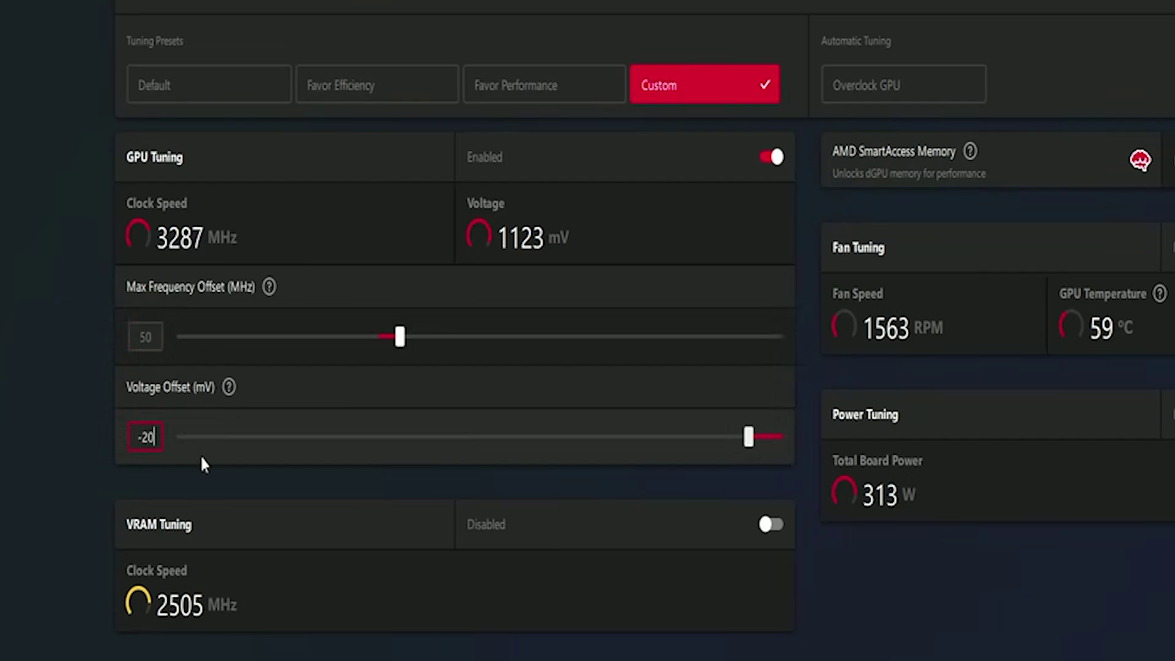
left_click(149, 335)
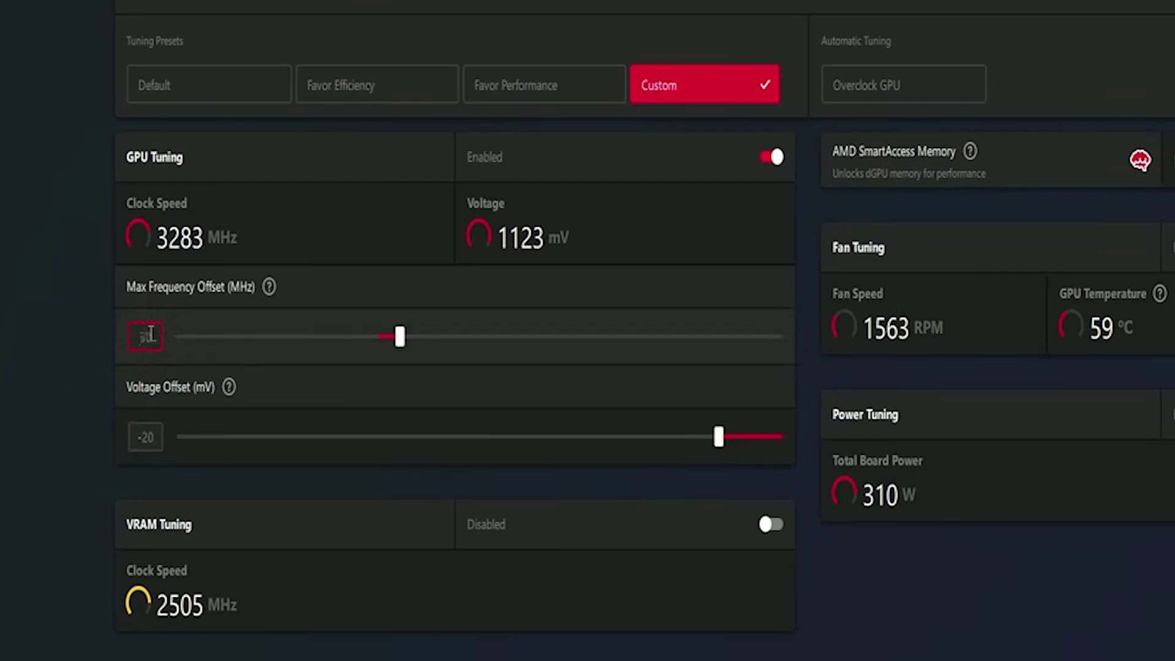
double_click(150, 335)
type("75")
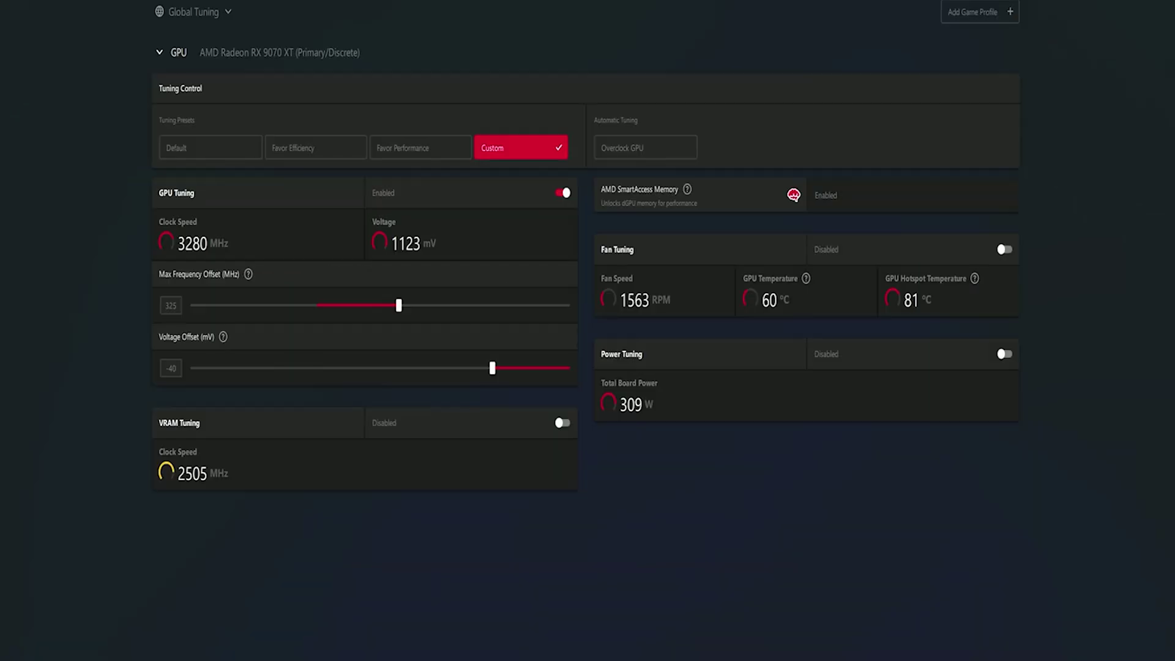
Export the tuning profile, enable VRAM Tuning and set VRAM Max Frequency to 2568 MHz
left_click(876, 31)
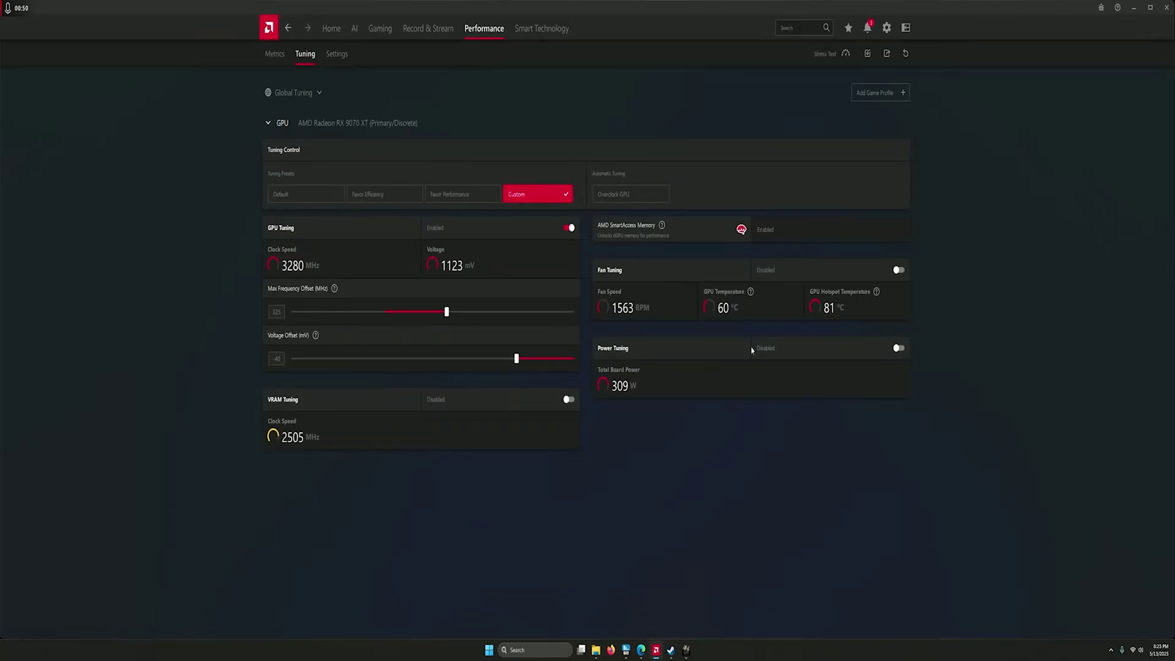
left_click(568, 399)
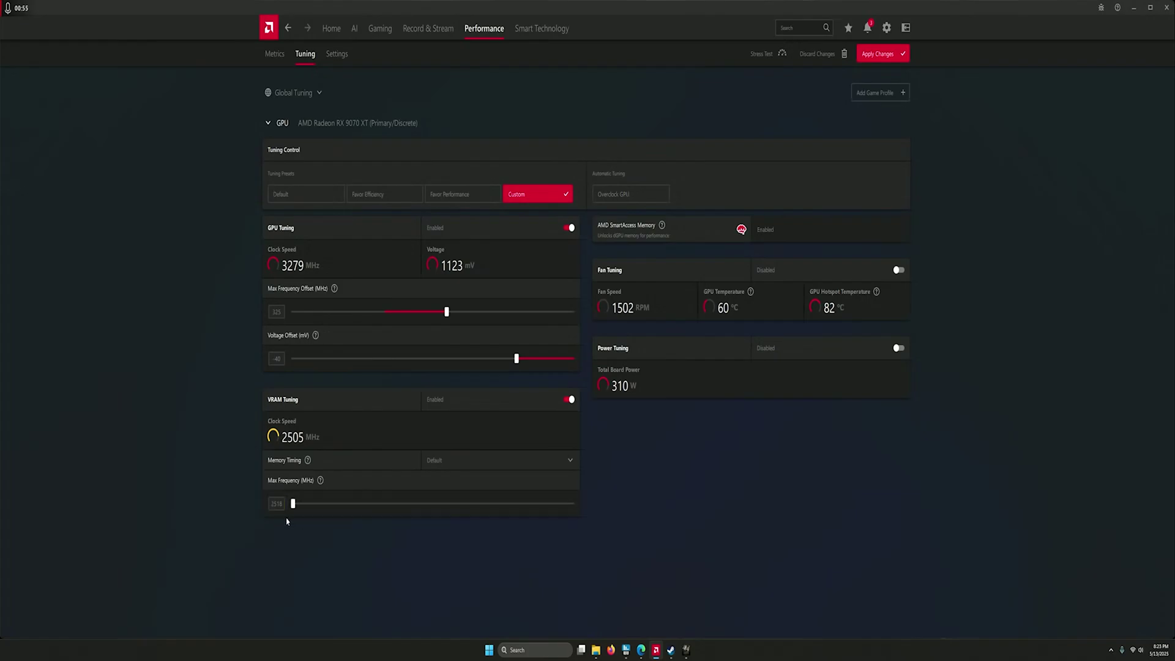
left_click(277, 504)
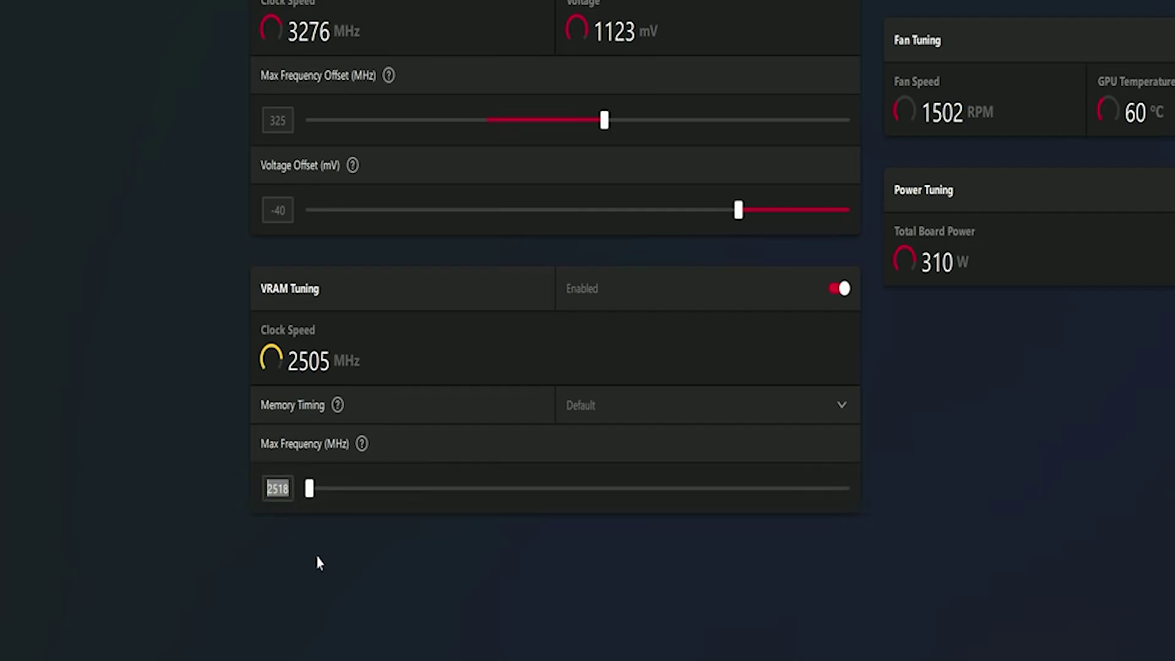
type("2")
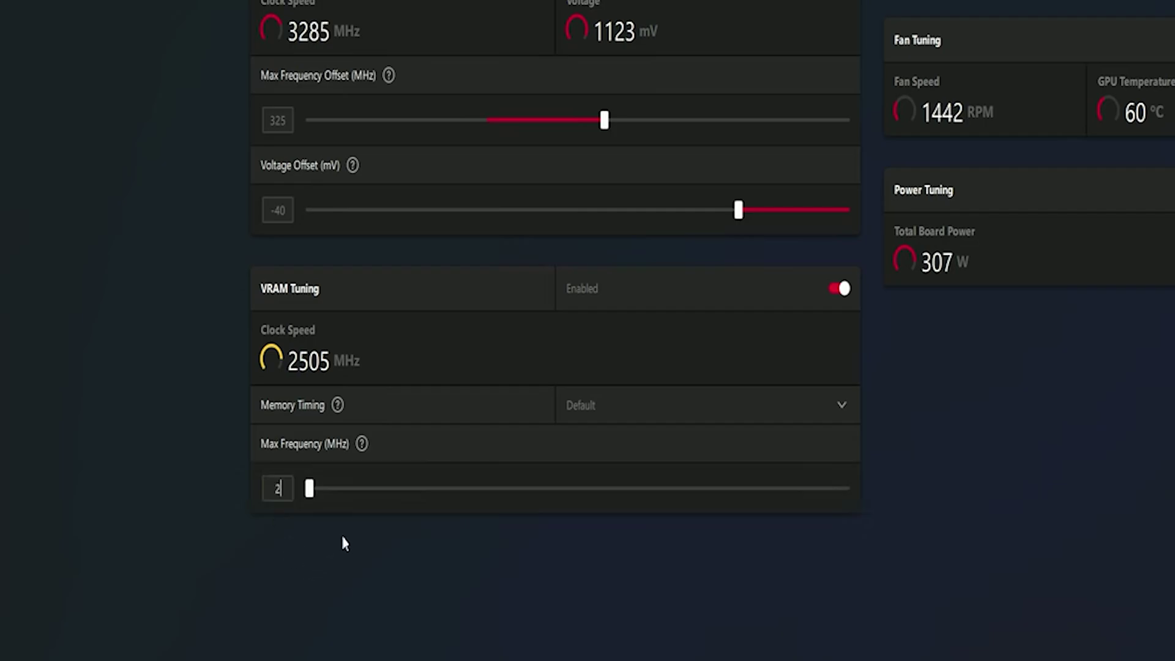
type("568")
key("Return")
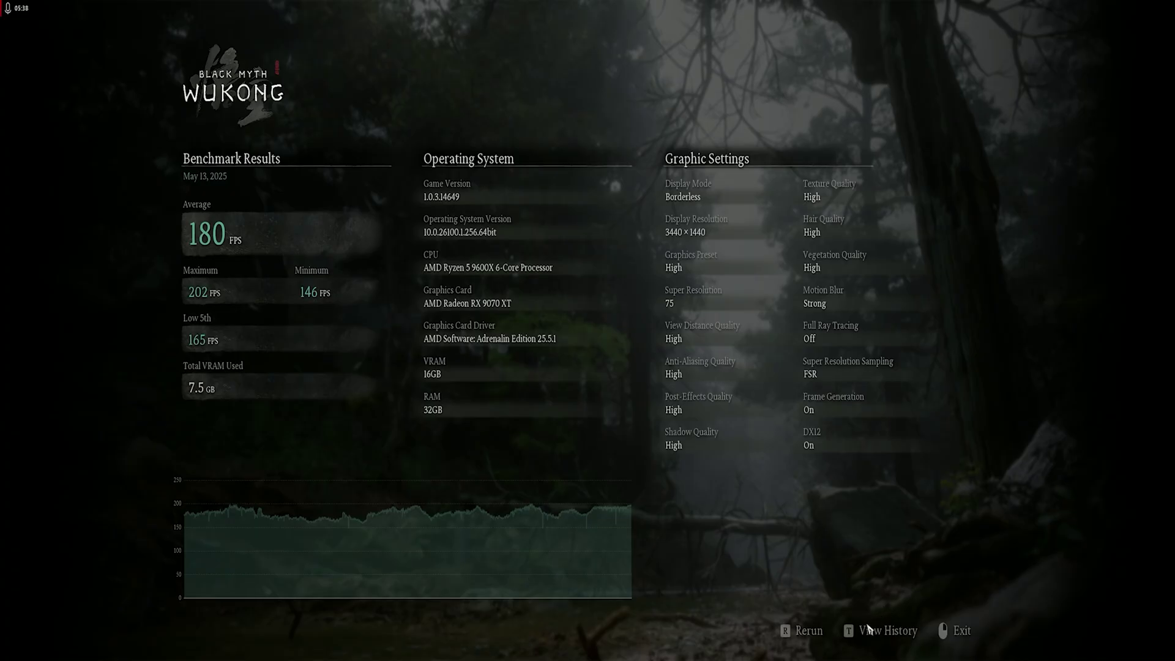
Leave the 180 FPS benchmark results and bring the AMD Software tuning page to the front
key("super")
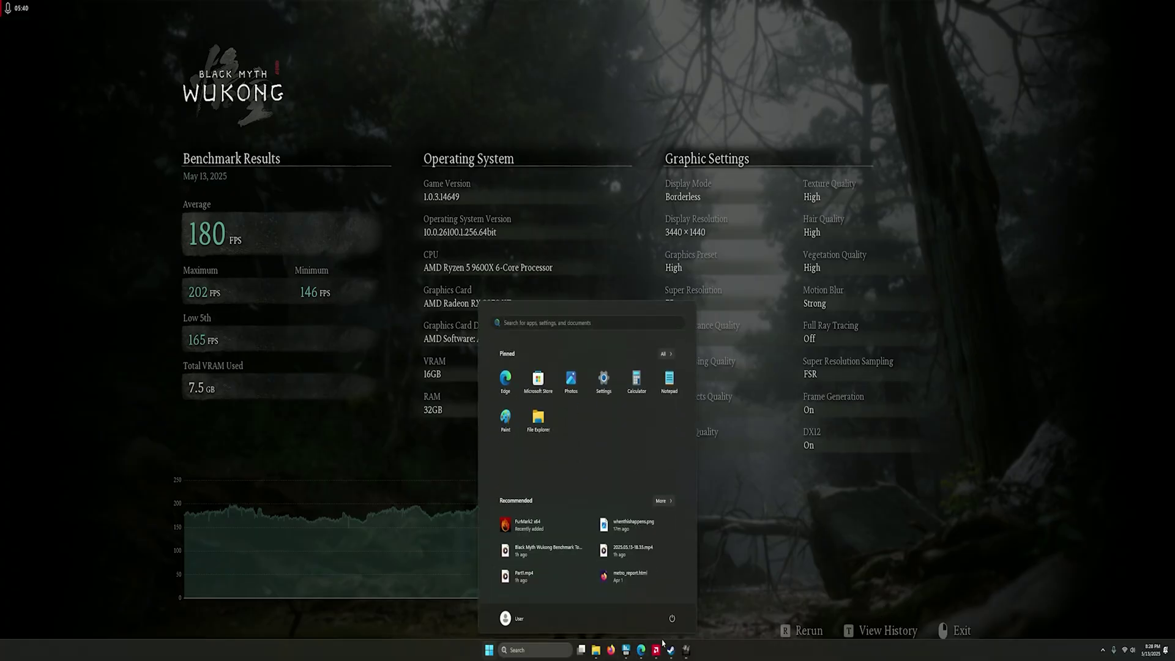
left_click(657, 650)
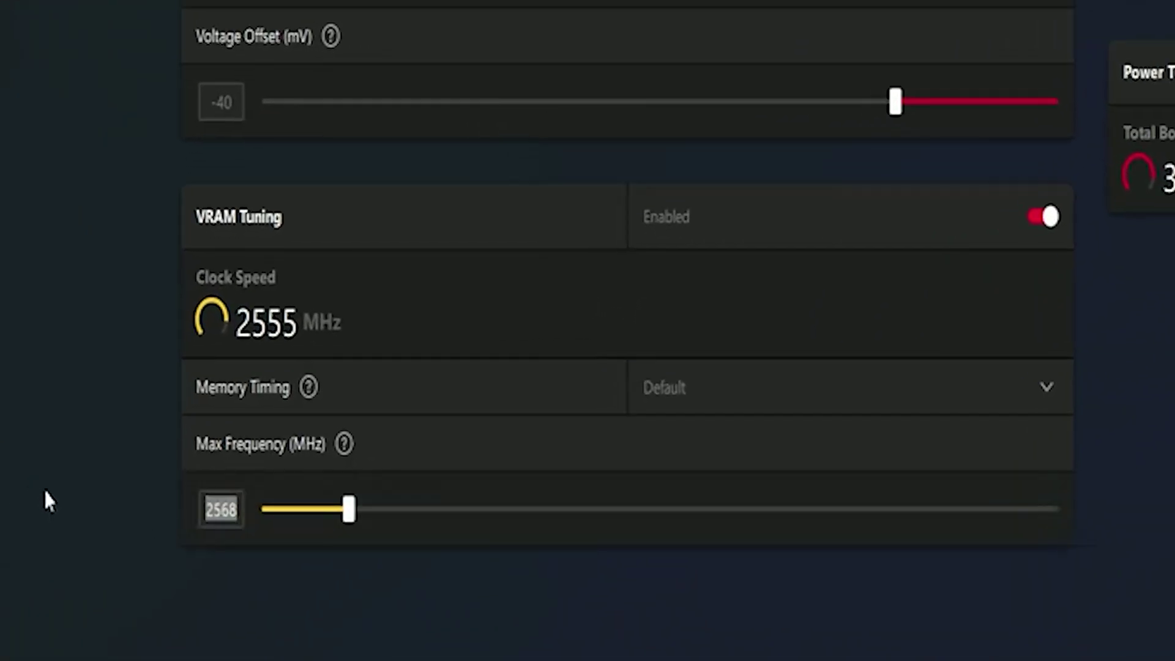
Raise VRAM Max Frequency to 2668 MHz and apply the tuning changes
type("261")
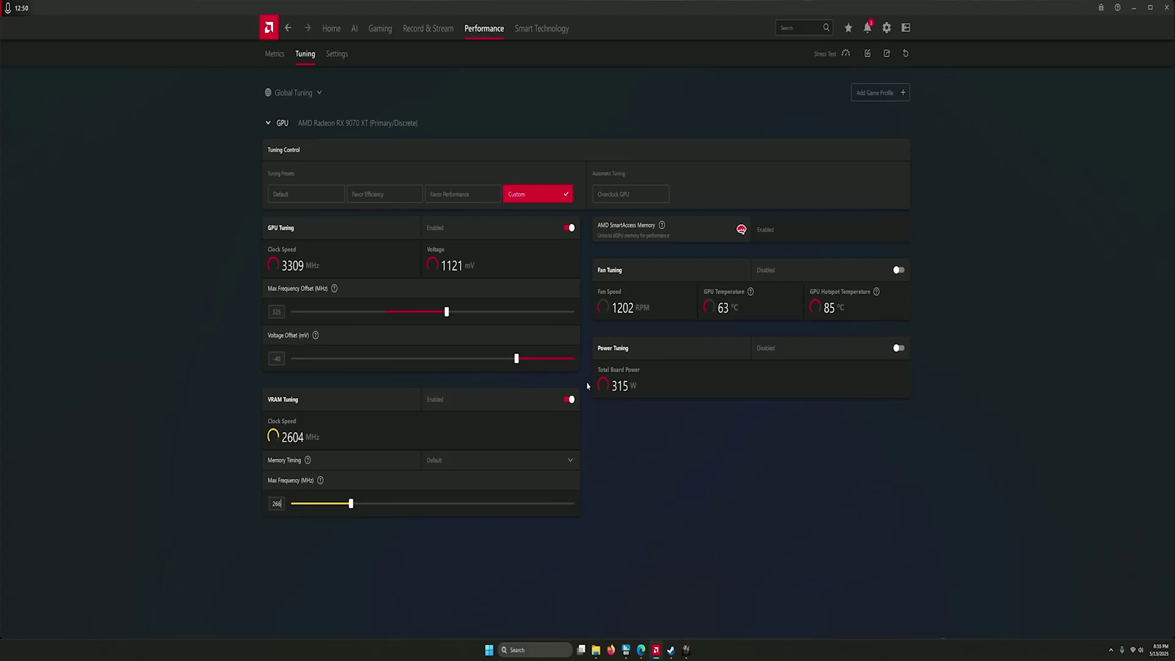
left_click(805, 131)
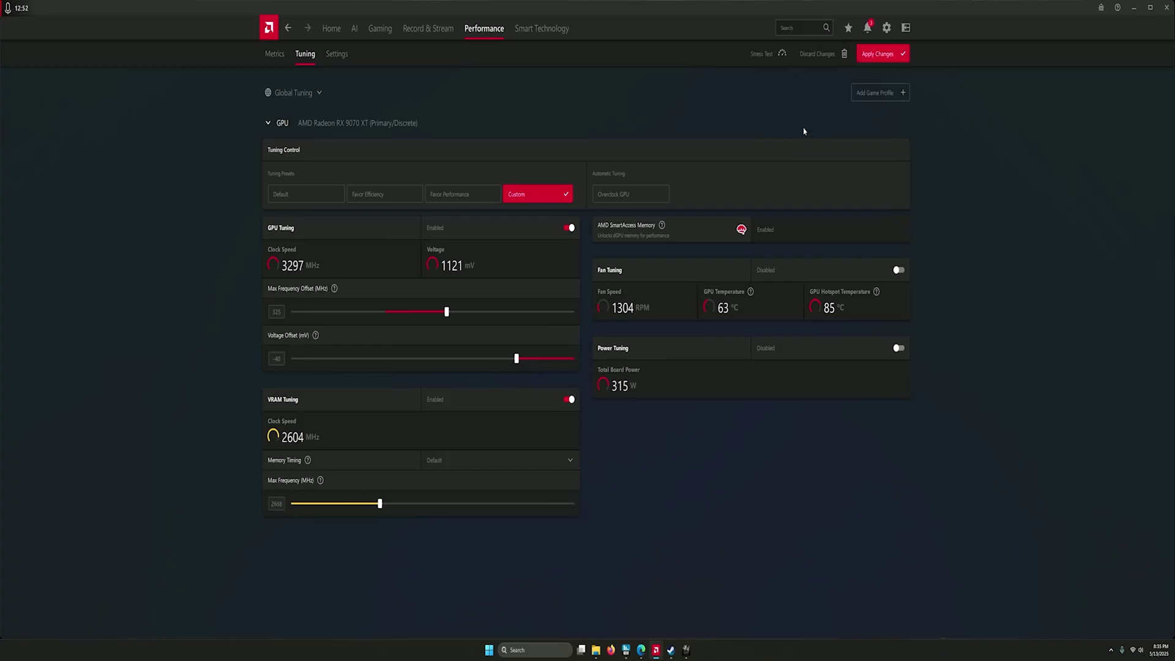
left_click(878, 54)
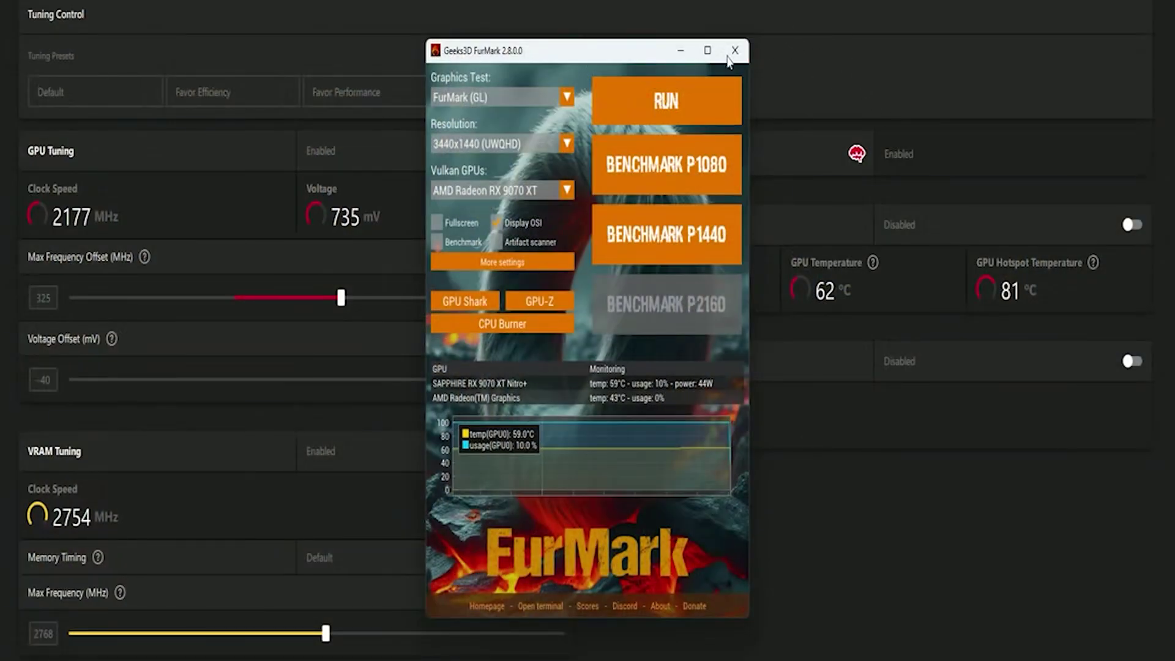
Close the FurMark launcher, leaving the tuning page with VRAM Max Frequency at 2768 MHz
left_click(729, 56)
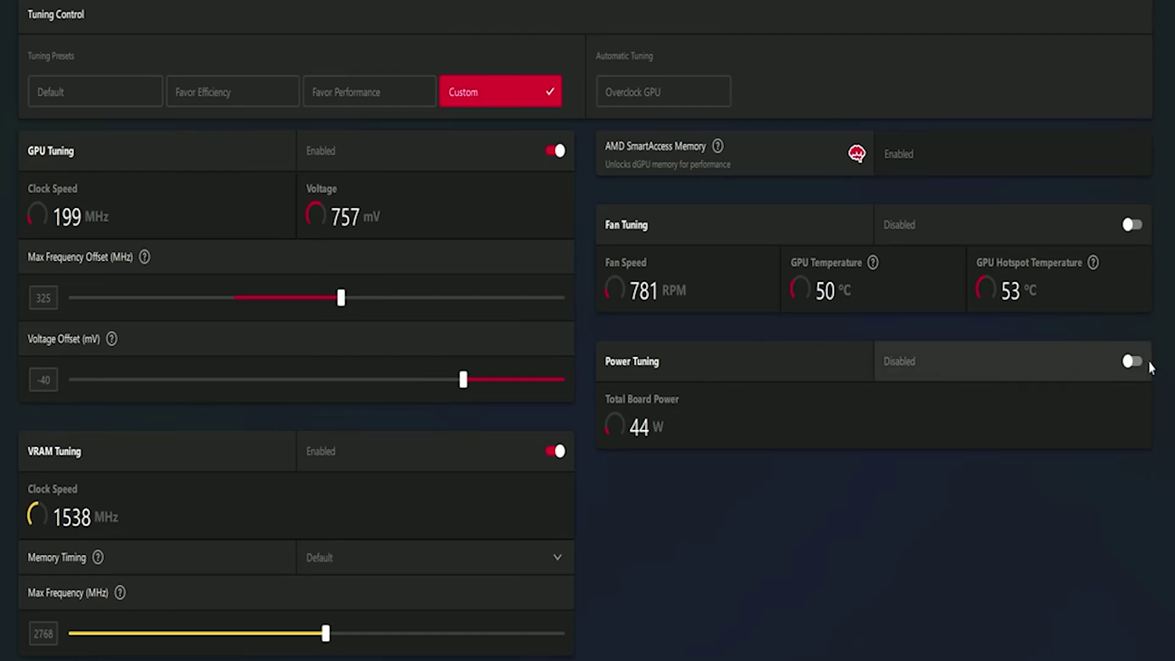
Enable Power Tuning to reveal the Power Limit (%) setting, currently at 0
left_click(1133, 365)
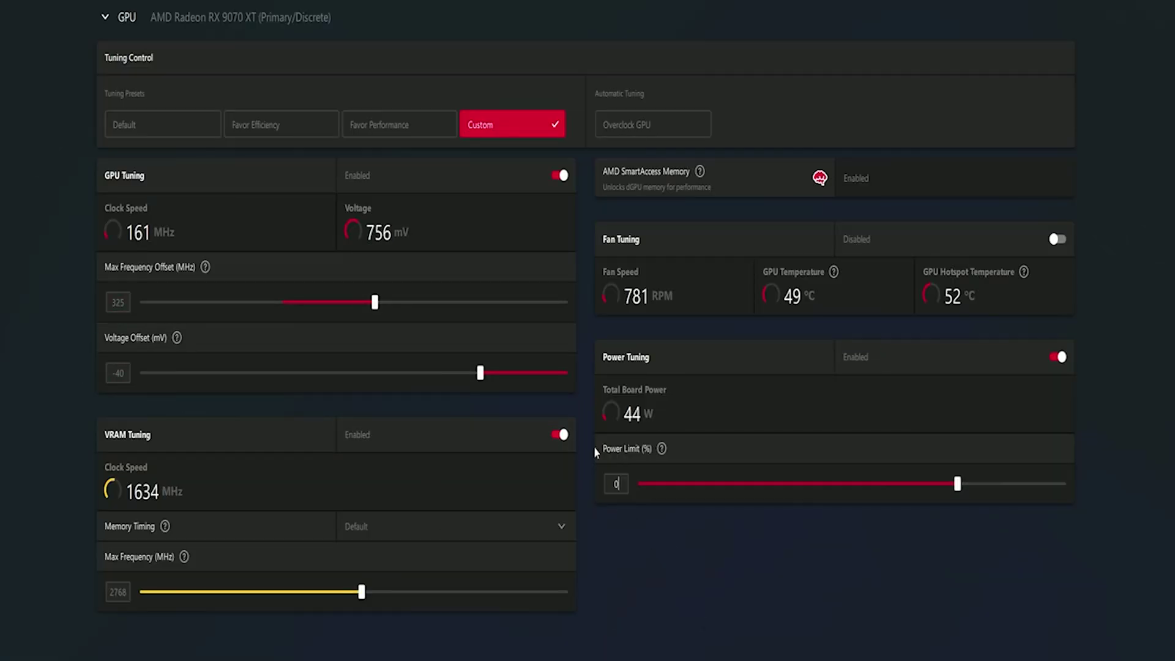
left_click(642, 531)
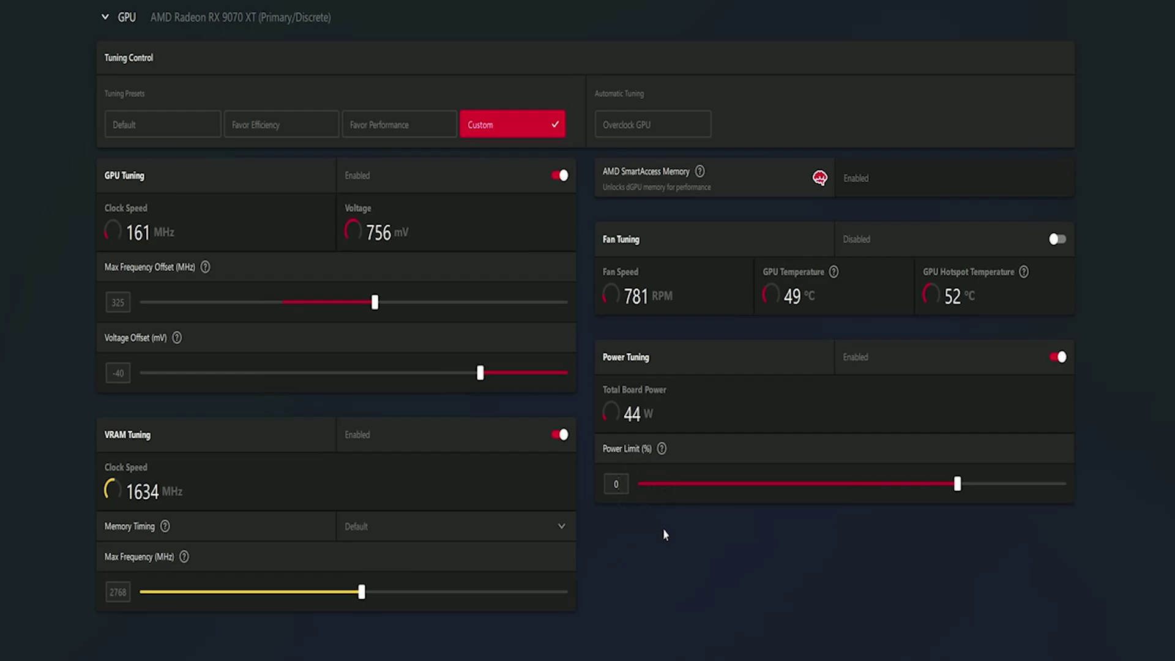